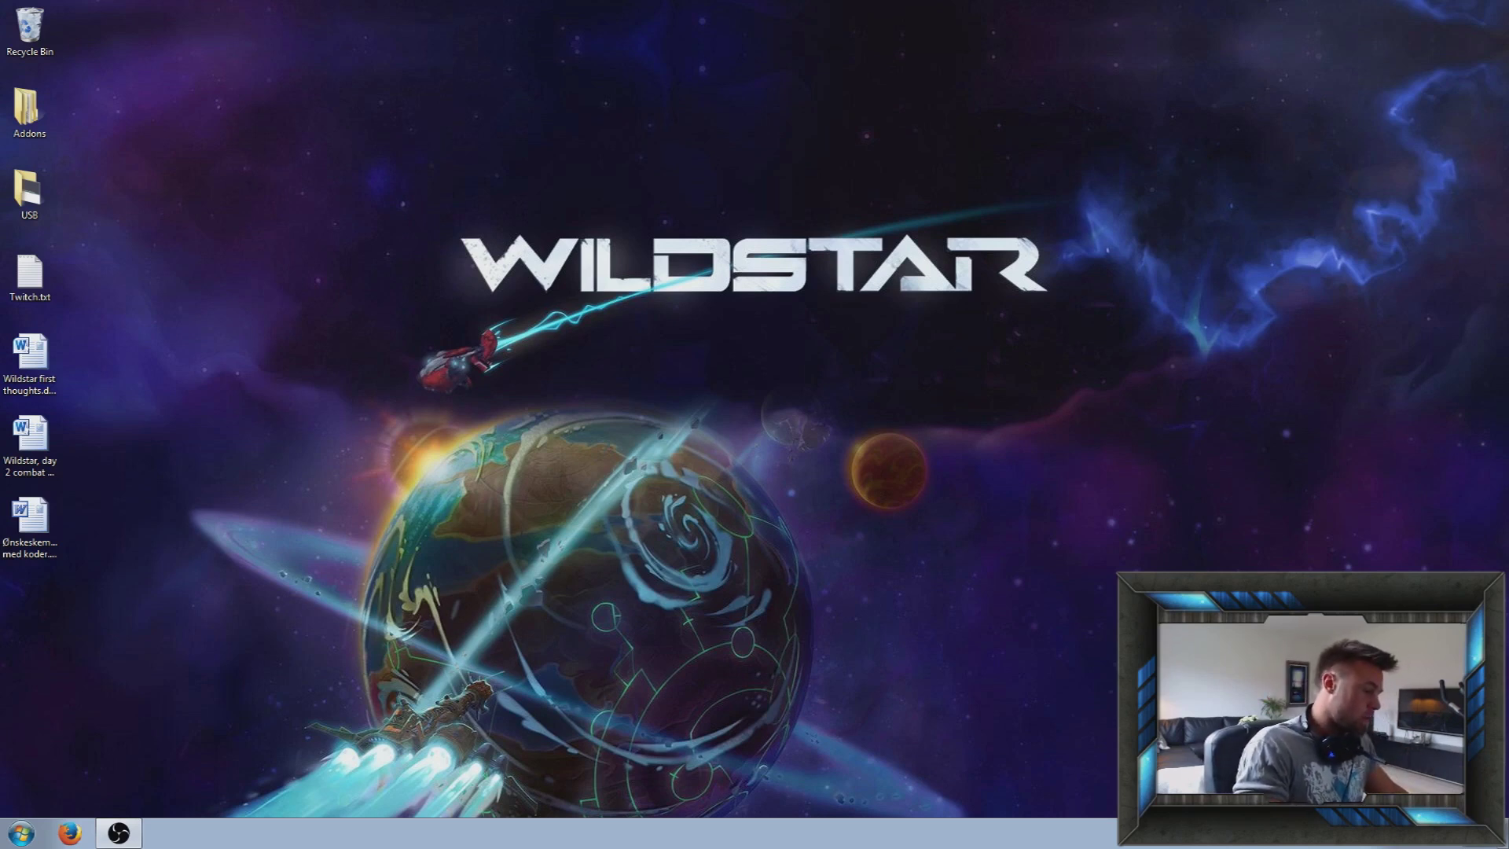
click(58, 838)
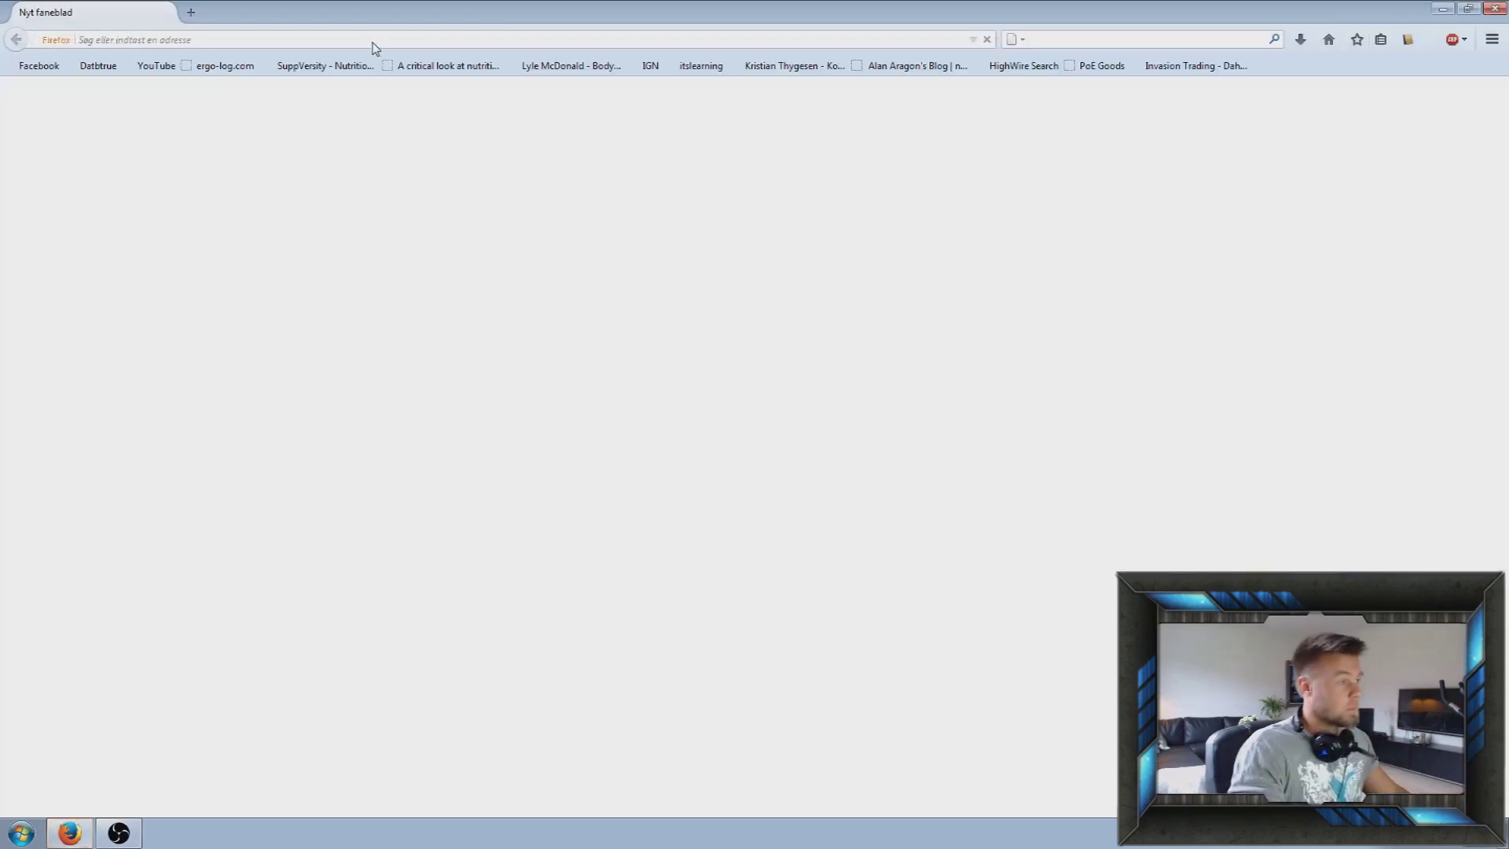
text(www)
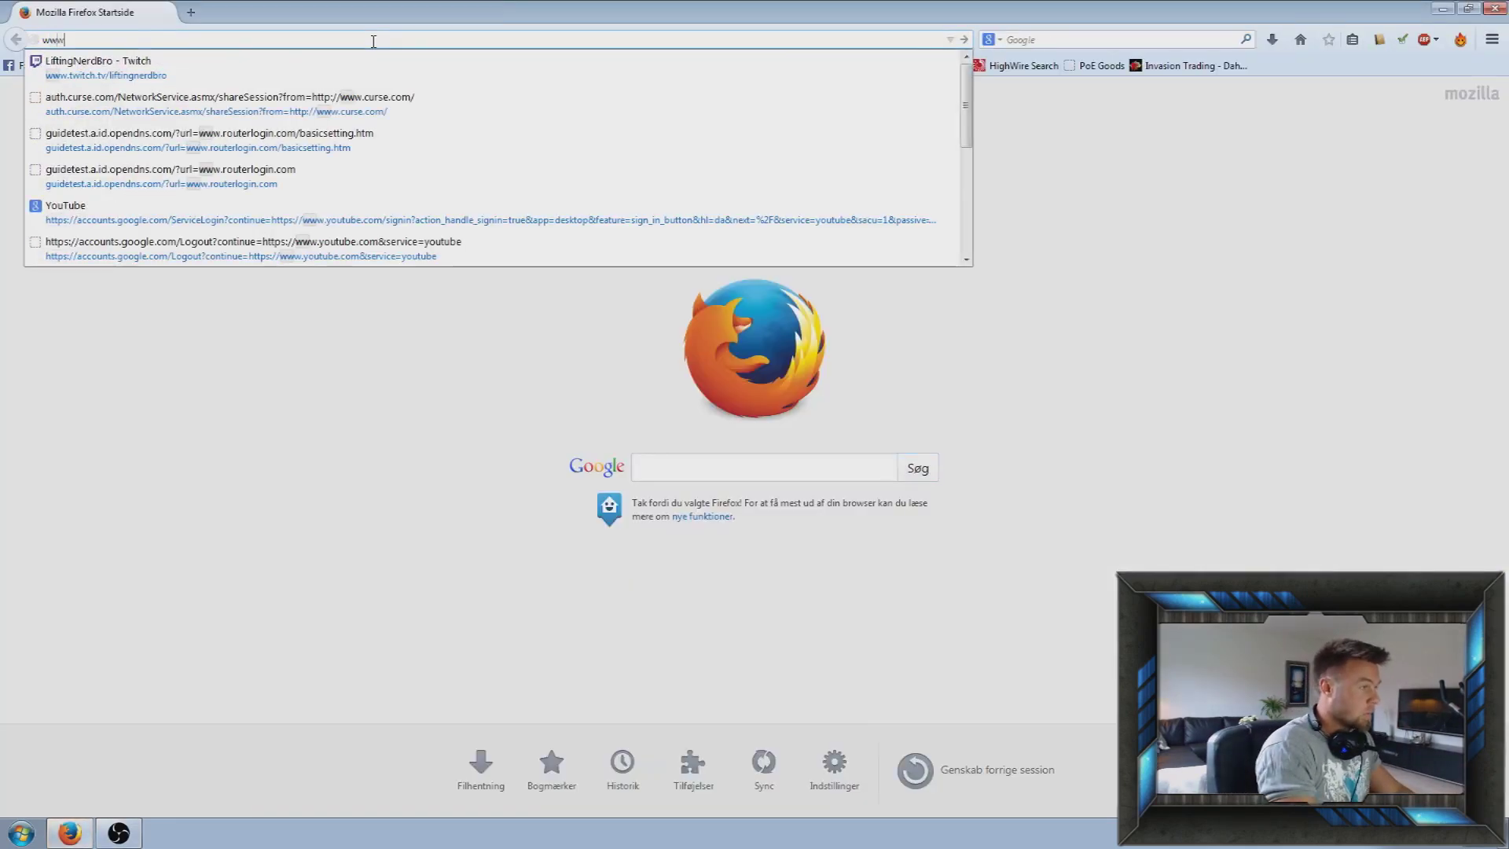
text(.curse.com)
key(Return)
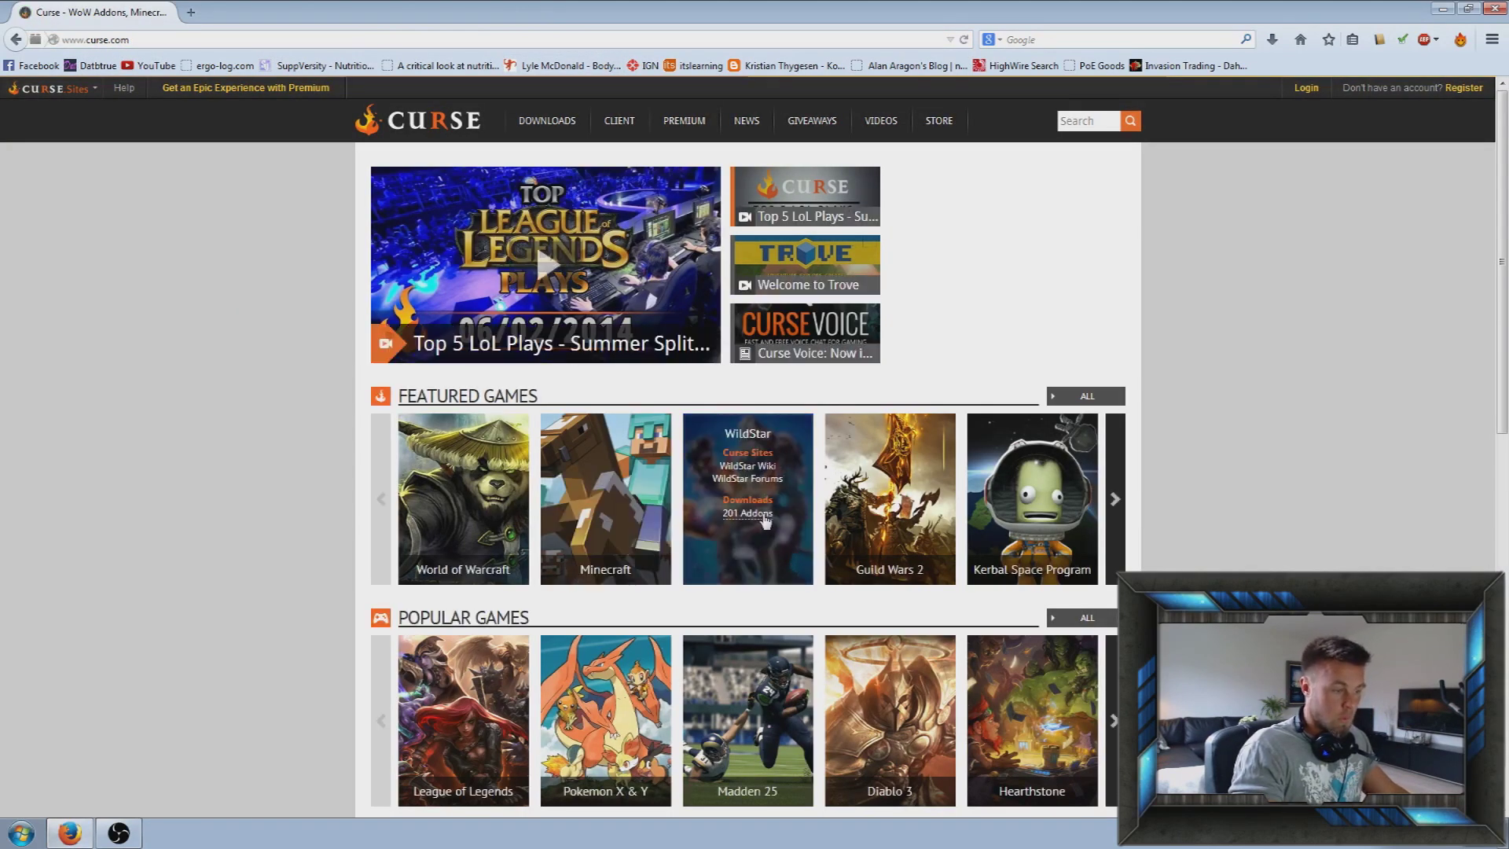
click(750, 515)
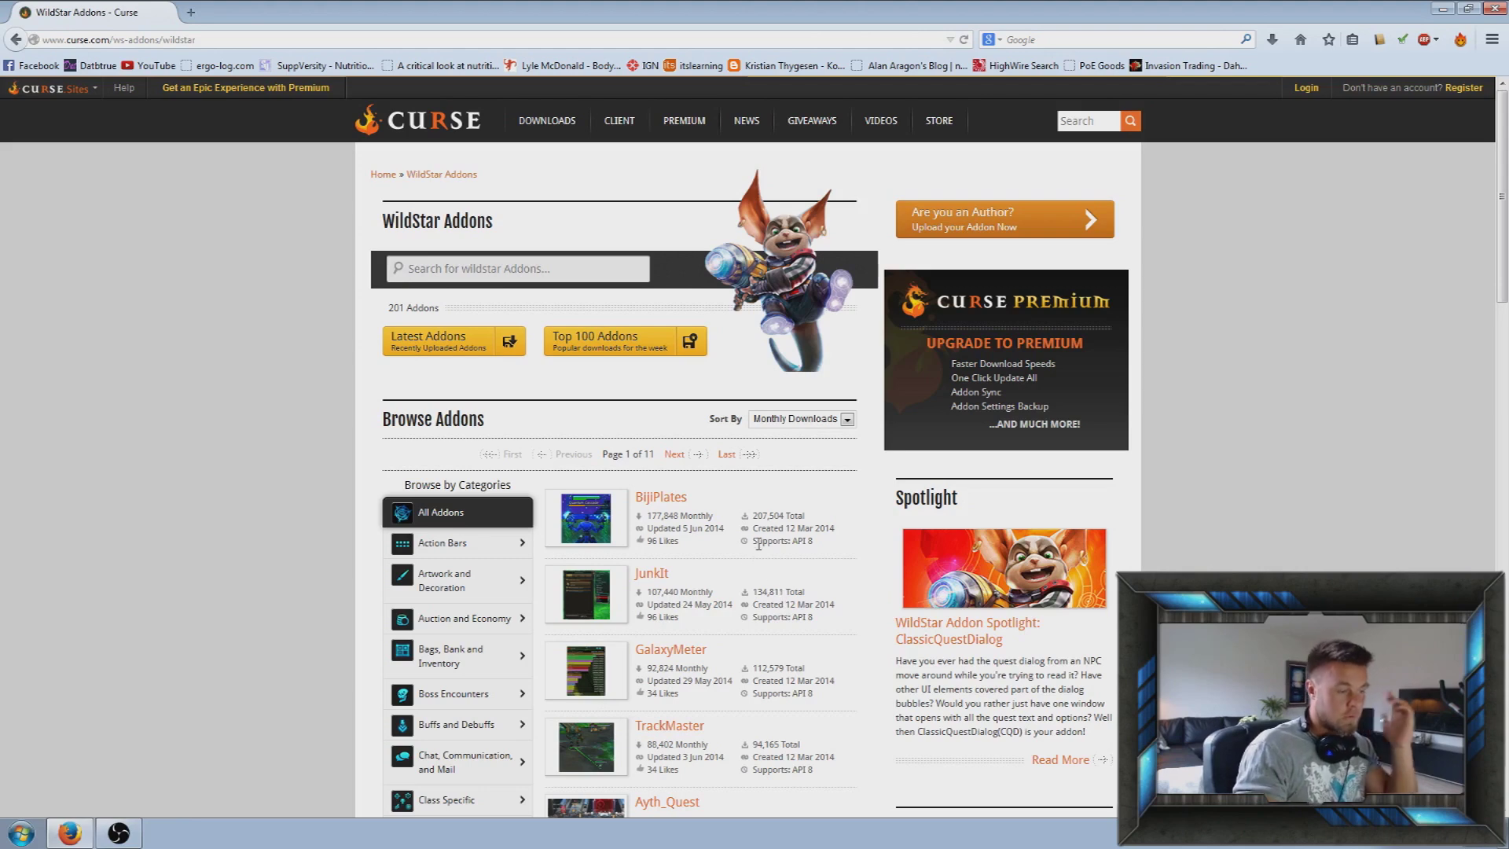
scroll(776, 667, down, 4)
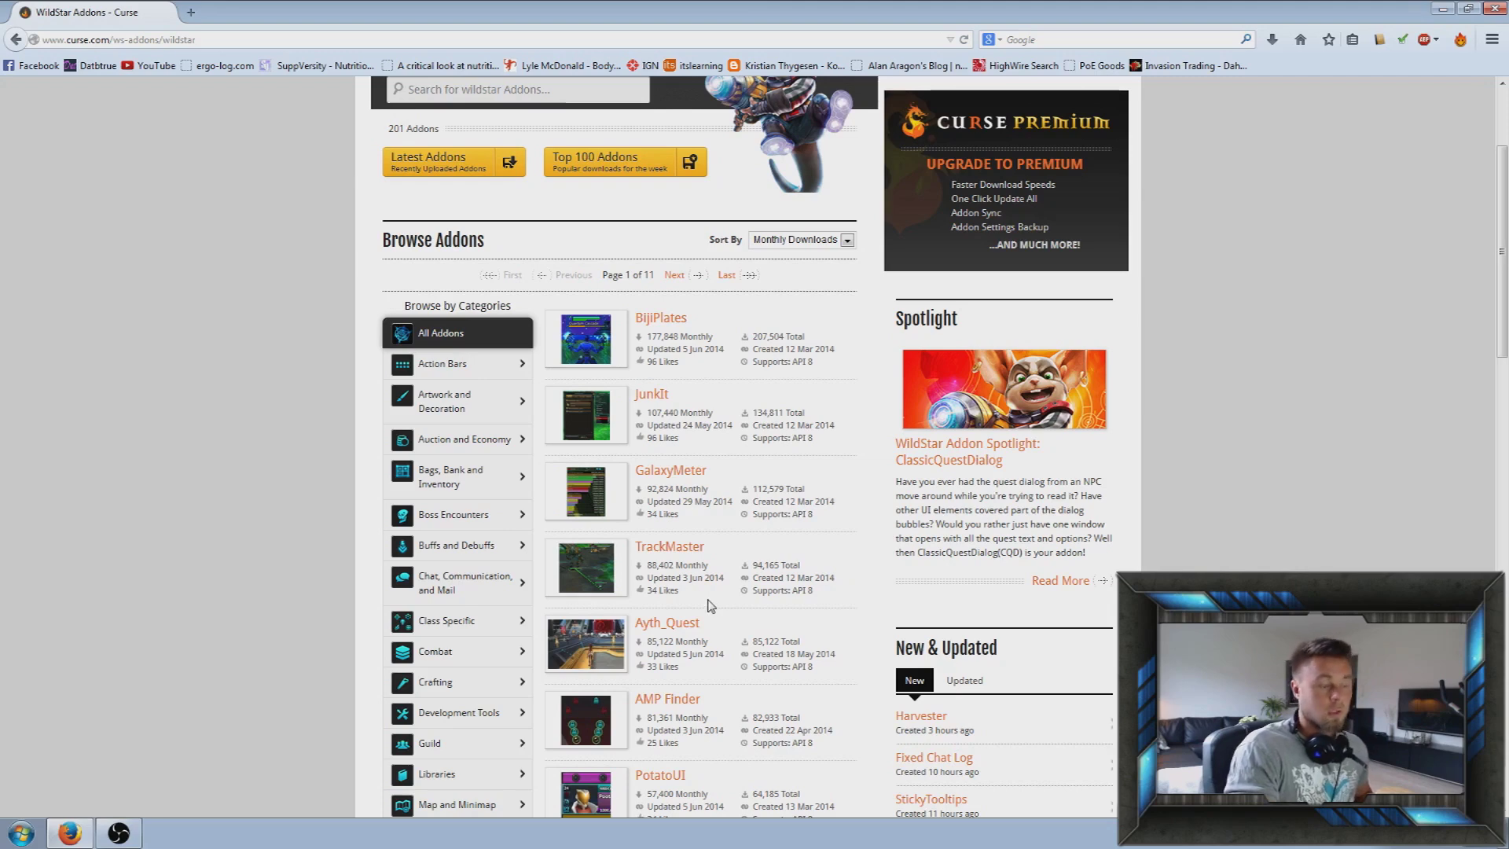
- Download GalaxyMeter-19.zip from the GalaxyMeter addon page and save it to the Desktop
click(682, 475)
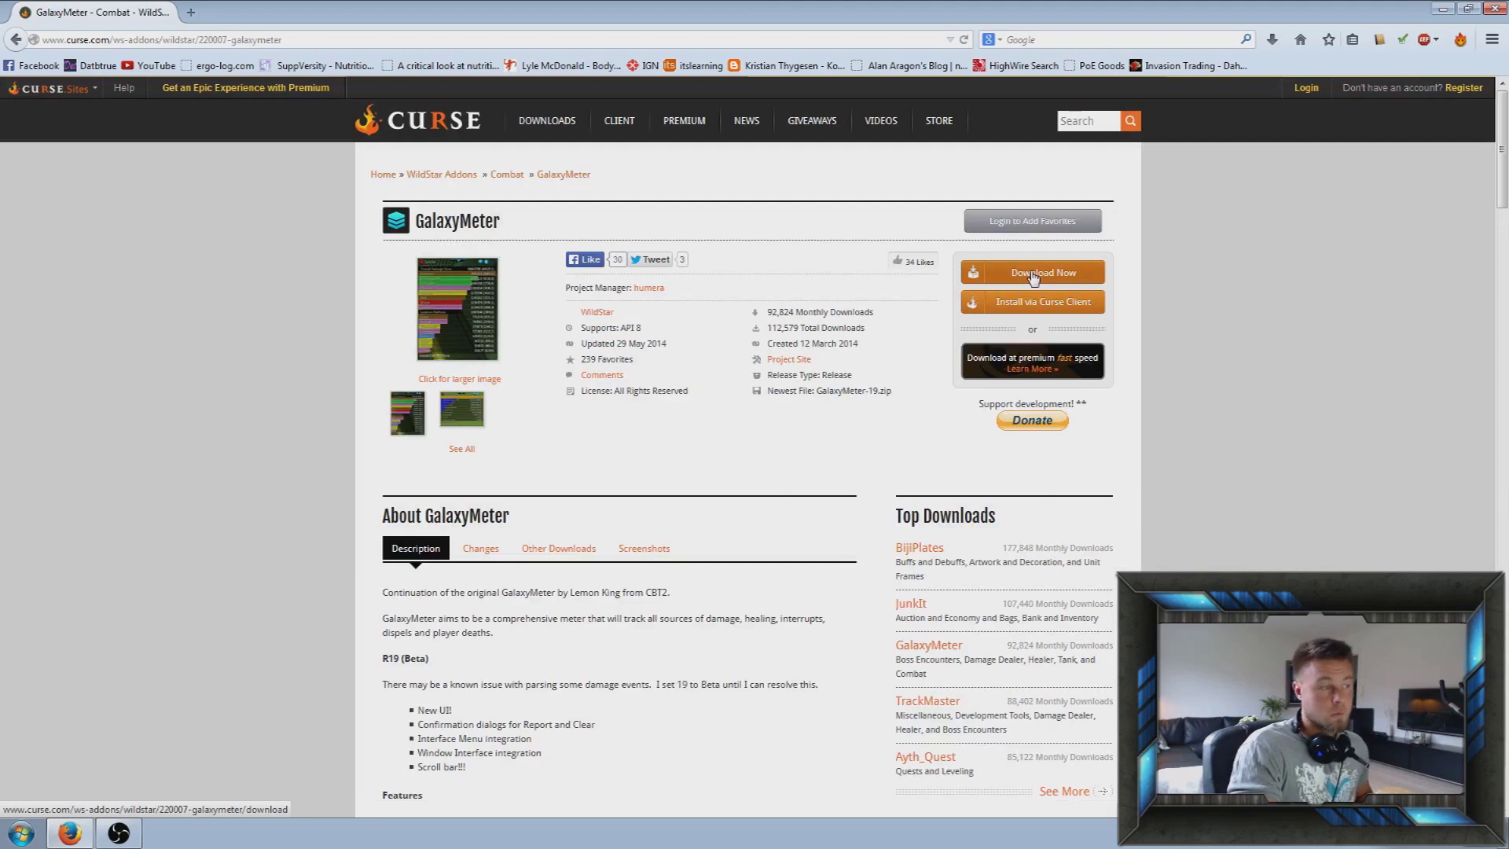
click(1033, 275)
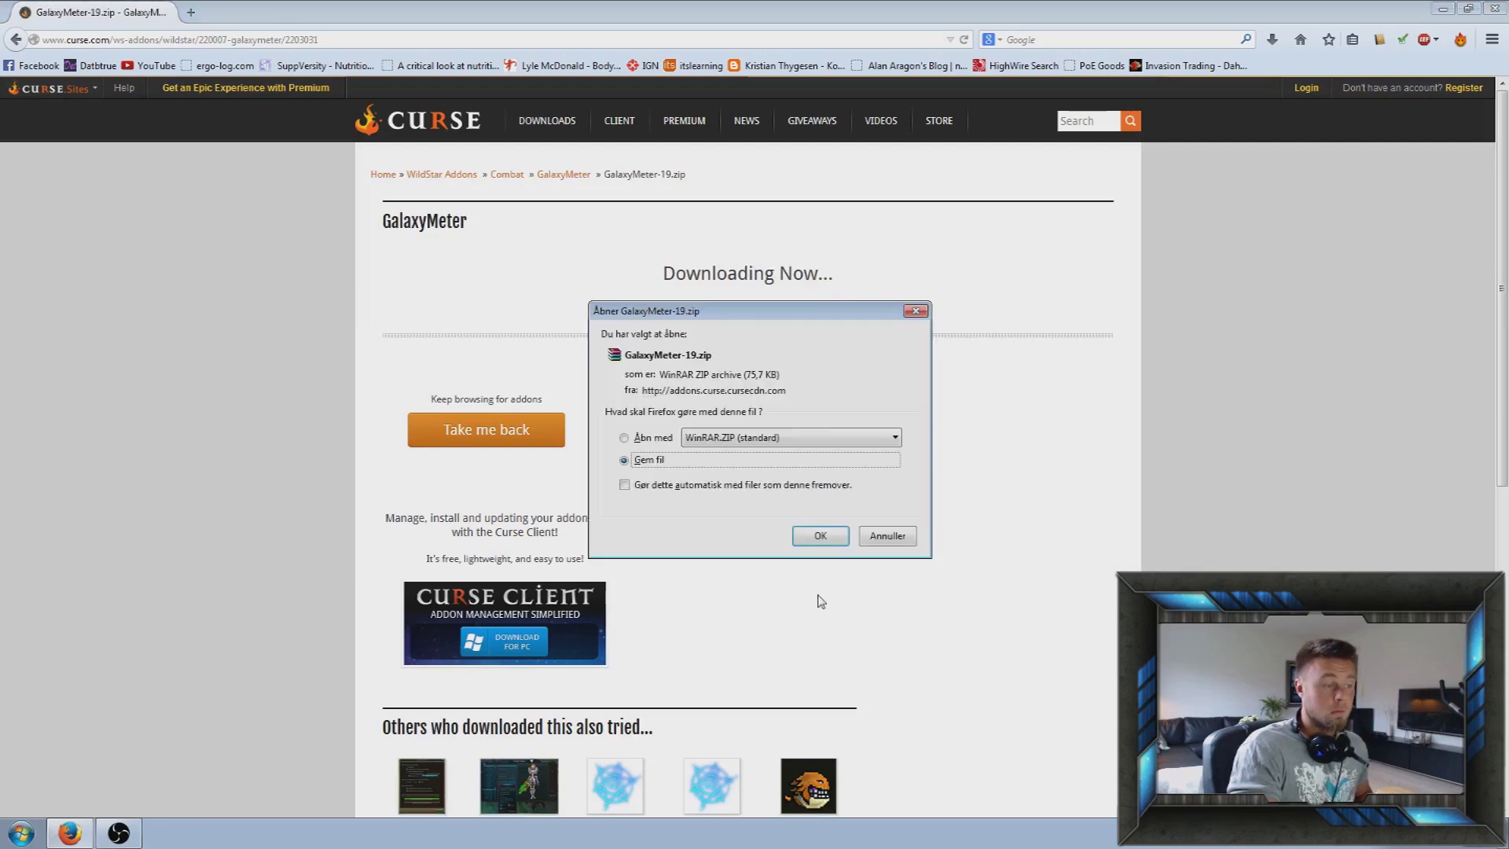
click(813, 534)
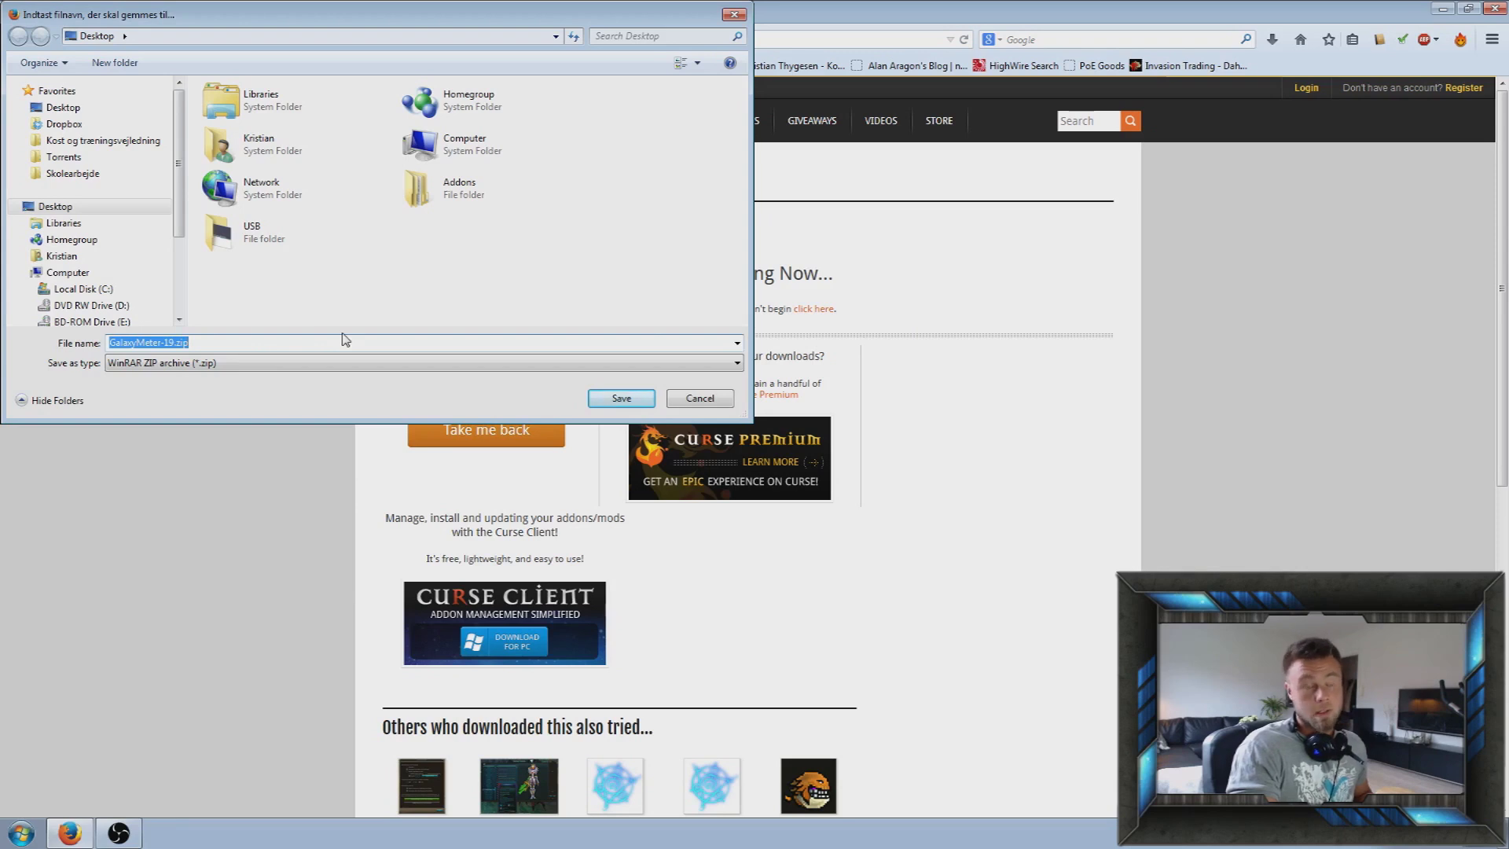
click(601, 404)
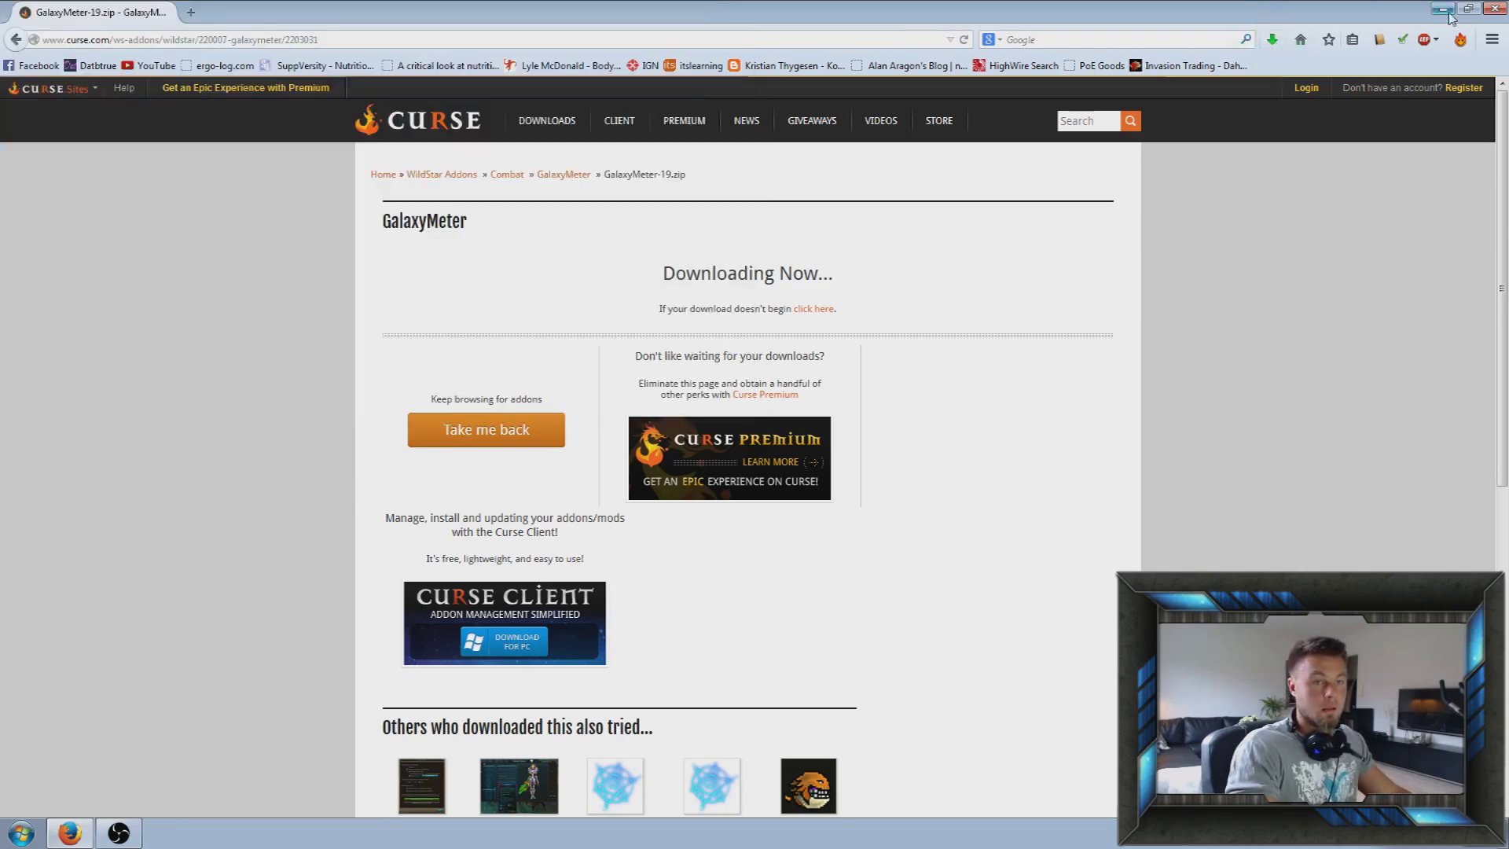
- Minimize Firefox and go to the roaming AppData folder via %appdata% in a Computer window
click(1494, 11)
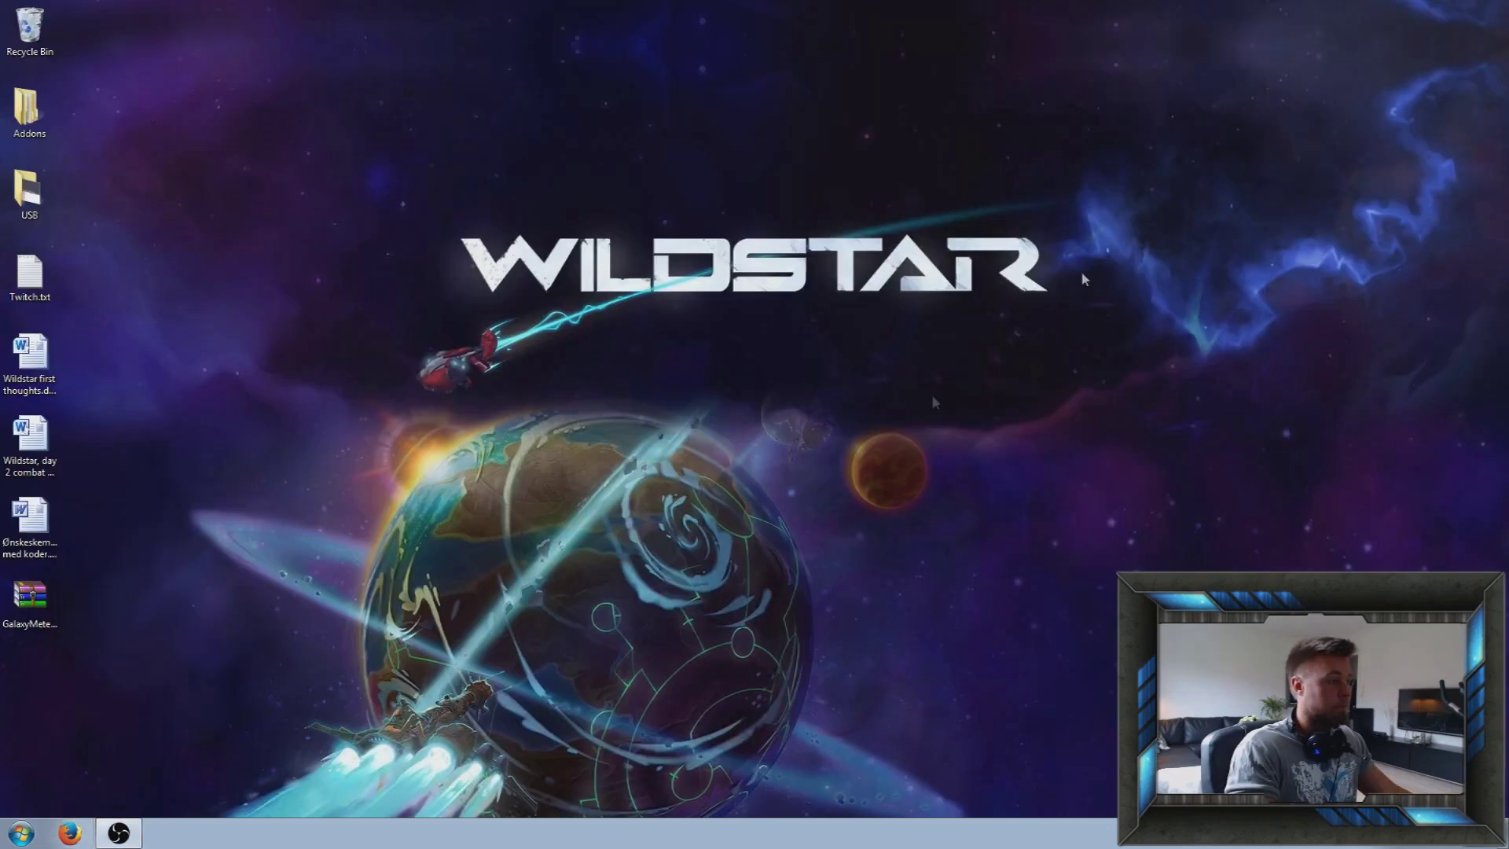
click(16, 838)
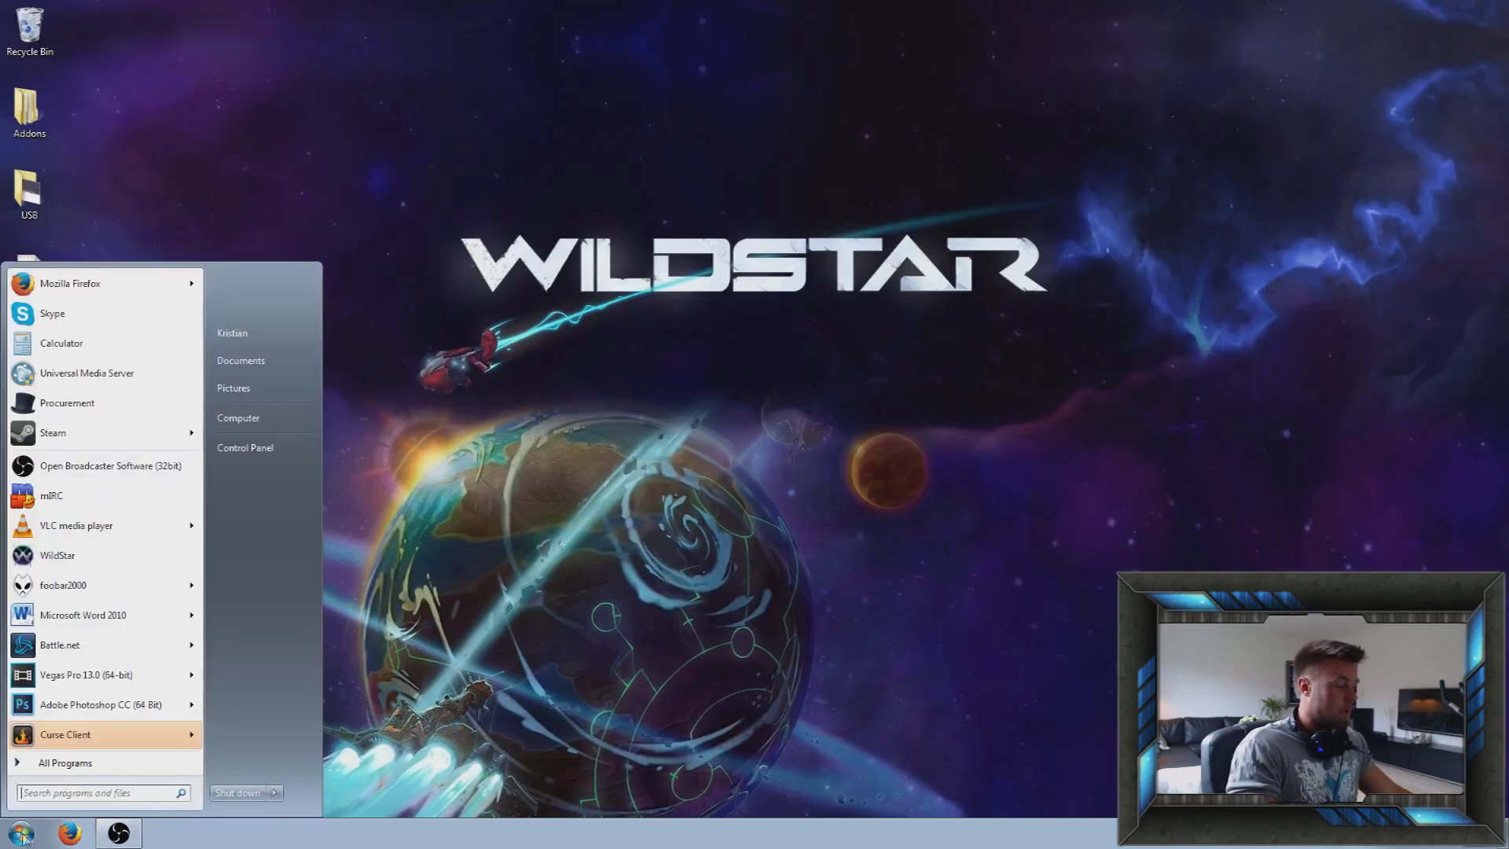
click(283, 445)
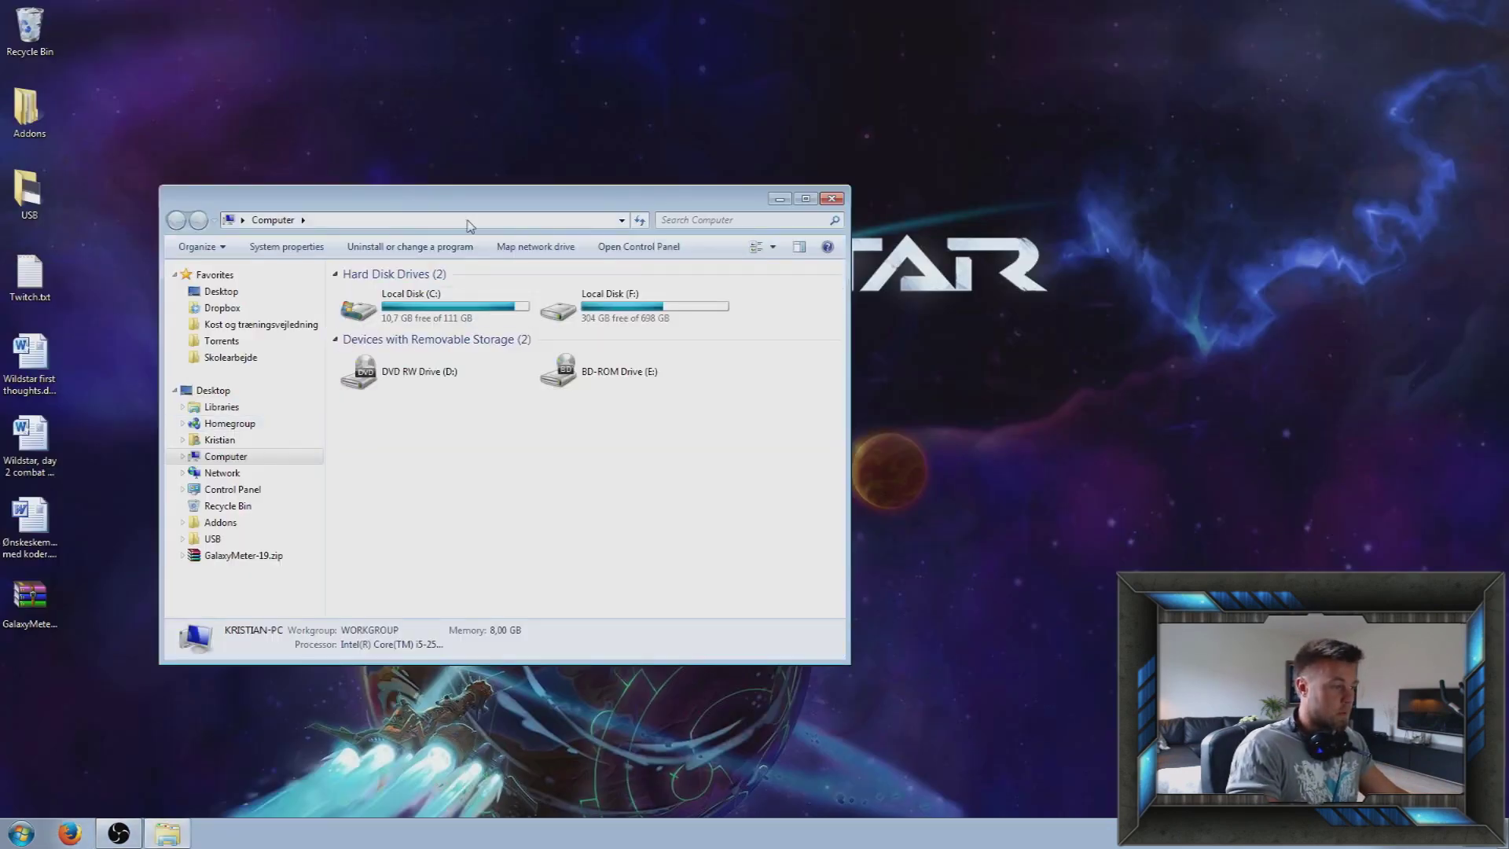
click(525, 220)
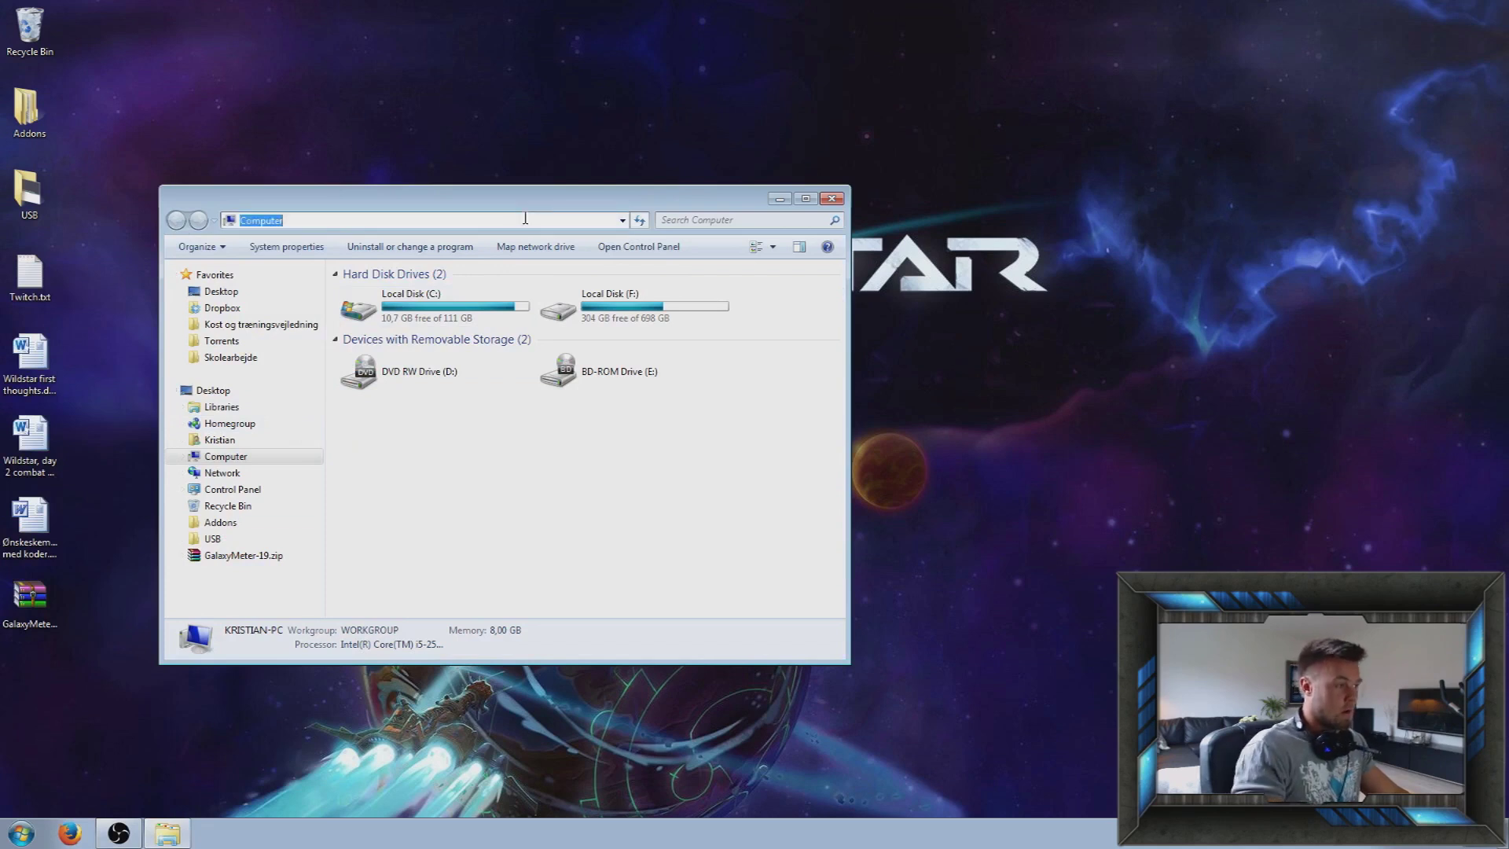
text(%appdata%)
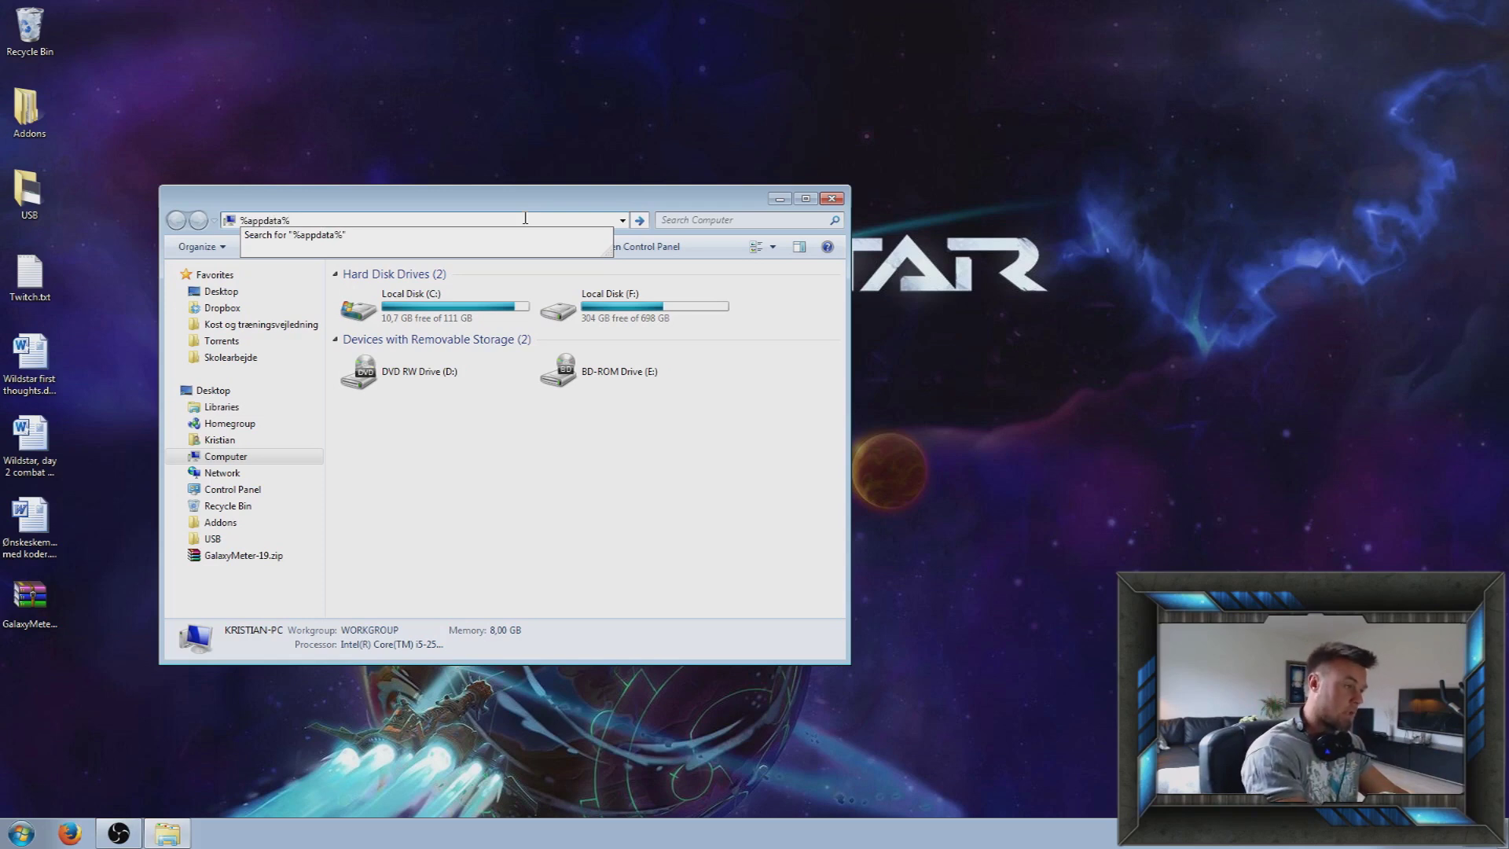
key(Return)
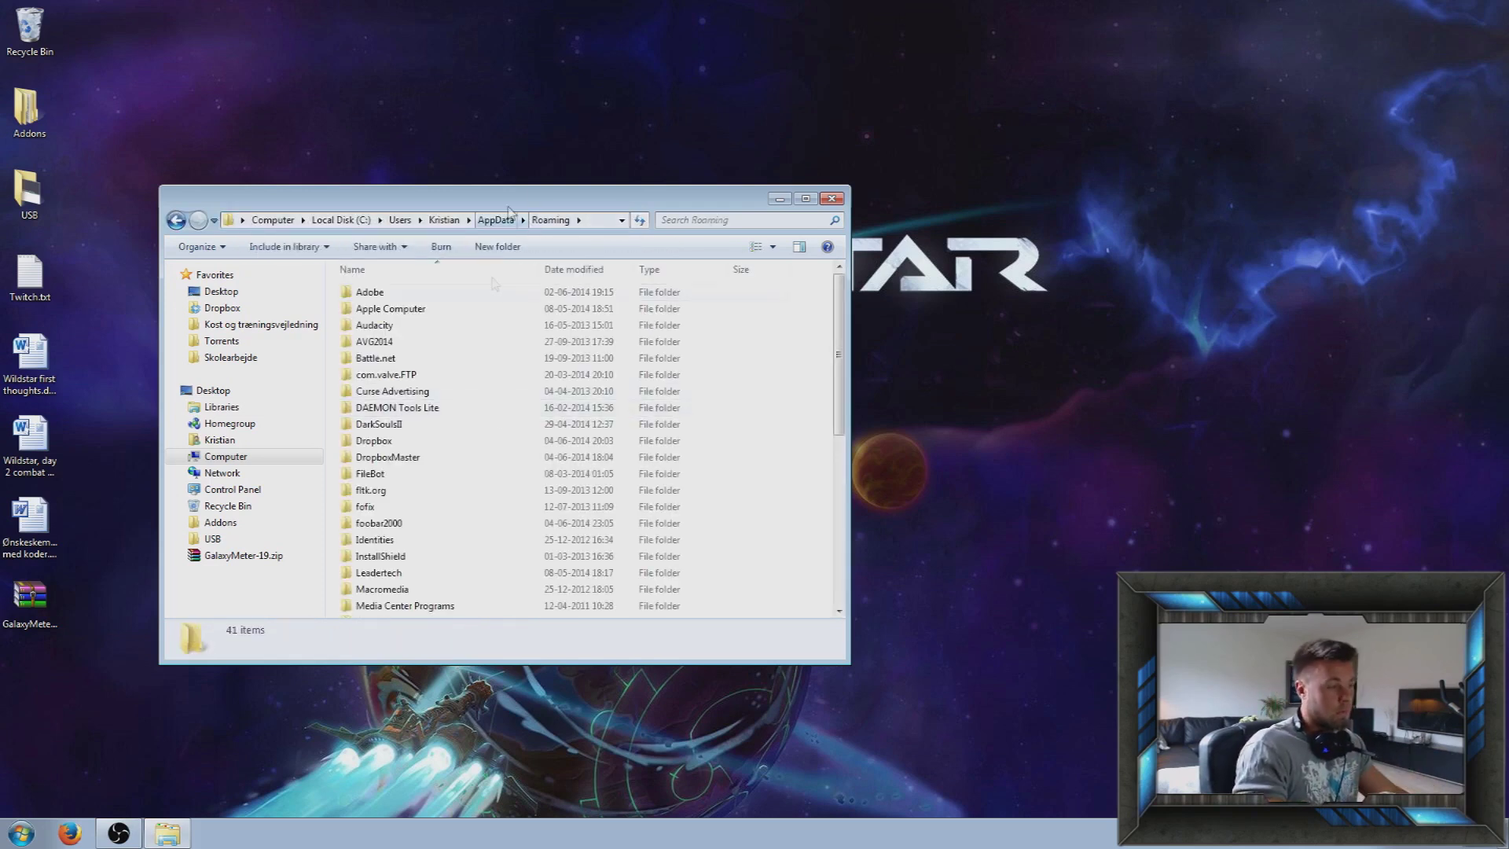
- Browse the Roaming folder list and open the NCSOFT folder
click(597, 220)
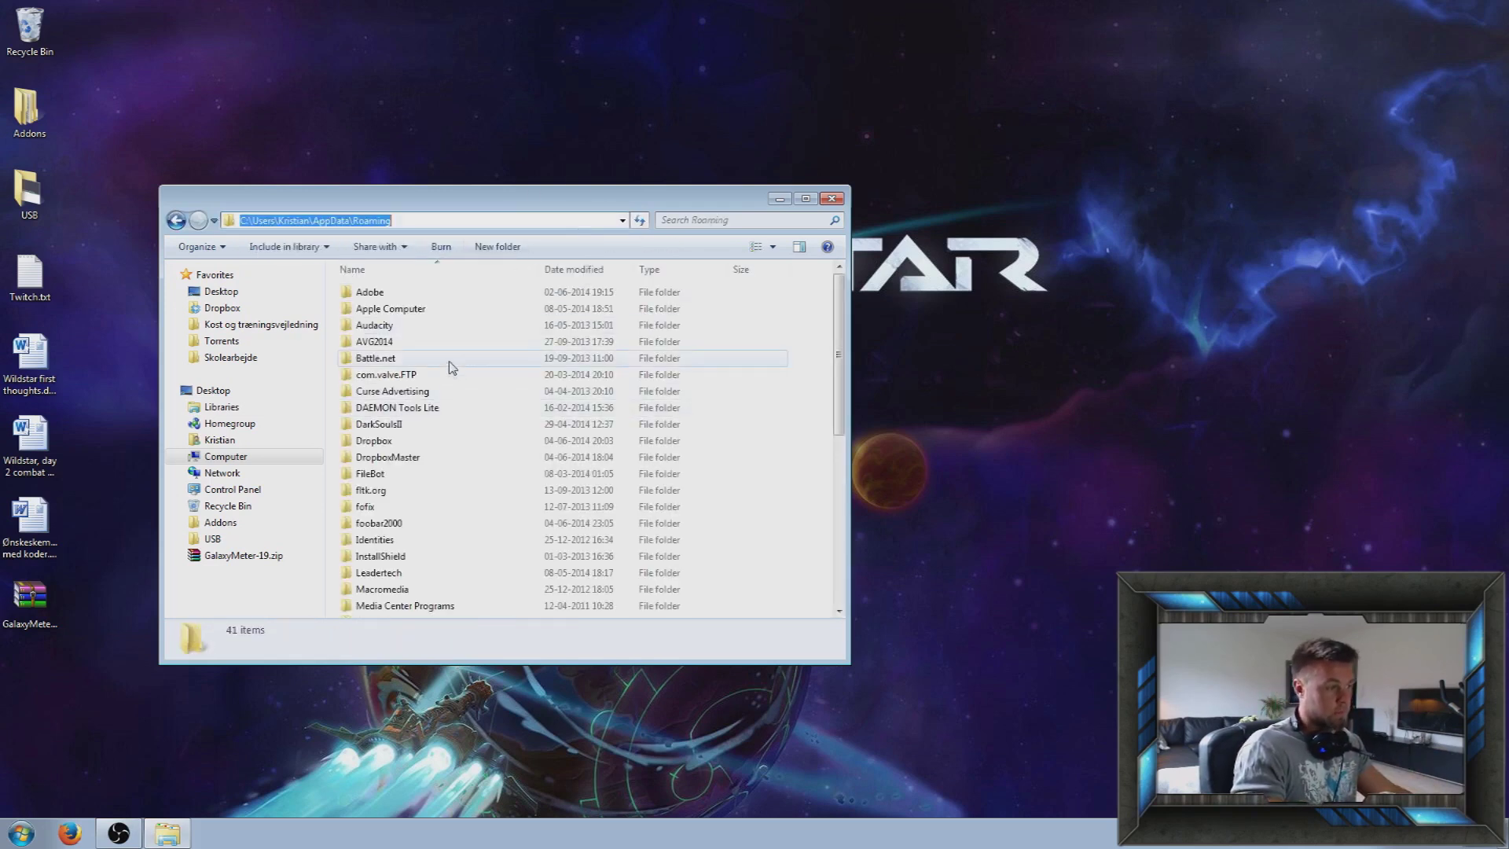
click(454, 325)
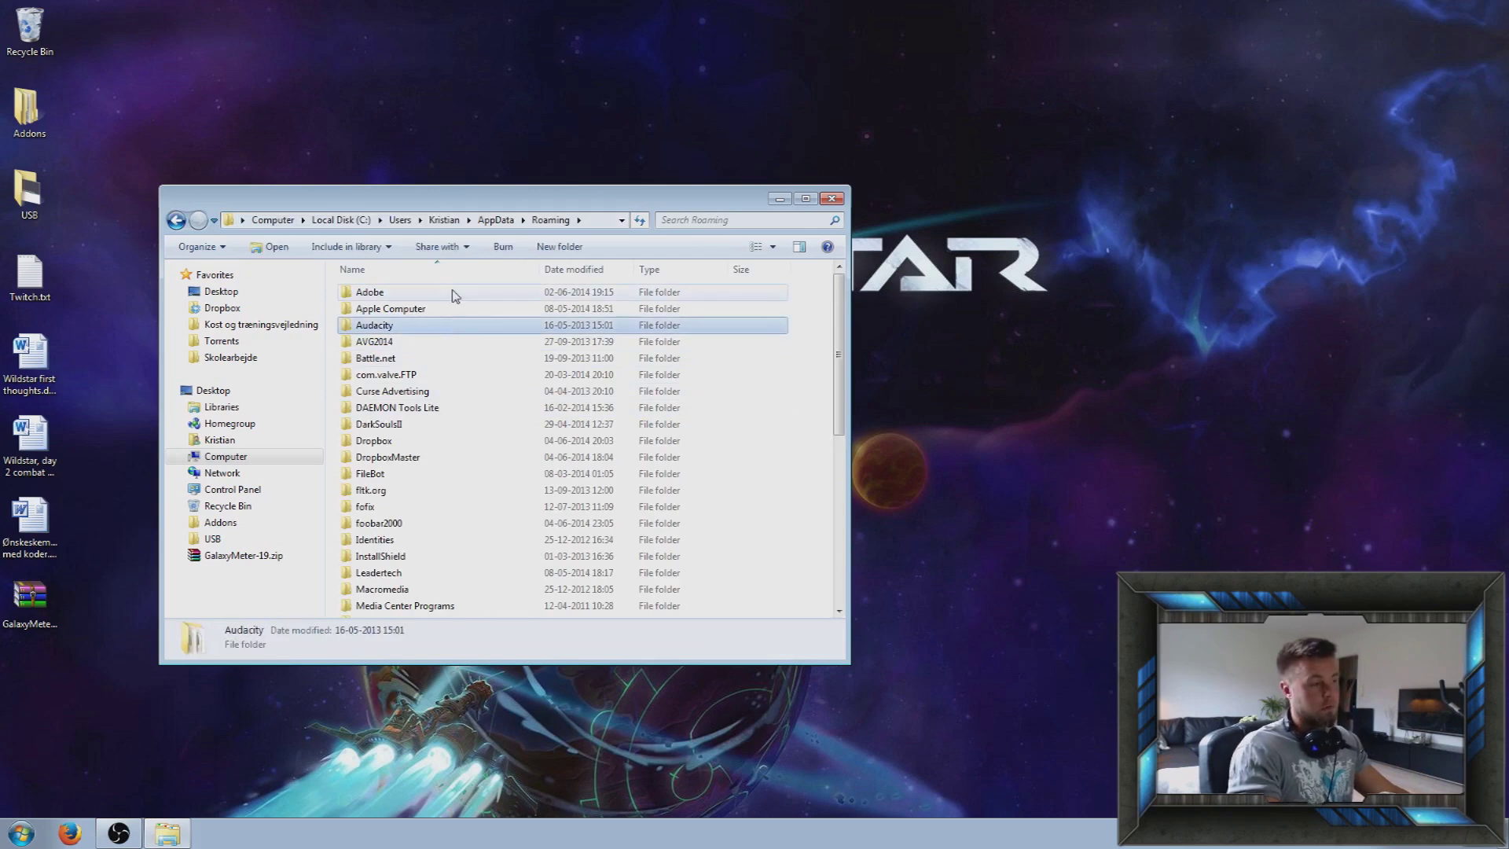
click(431, 424)
click(480, 347)
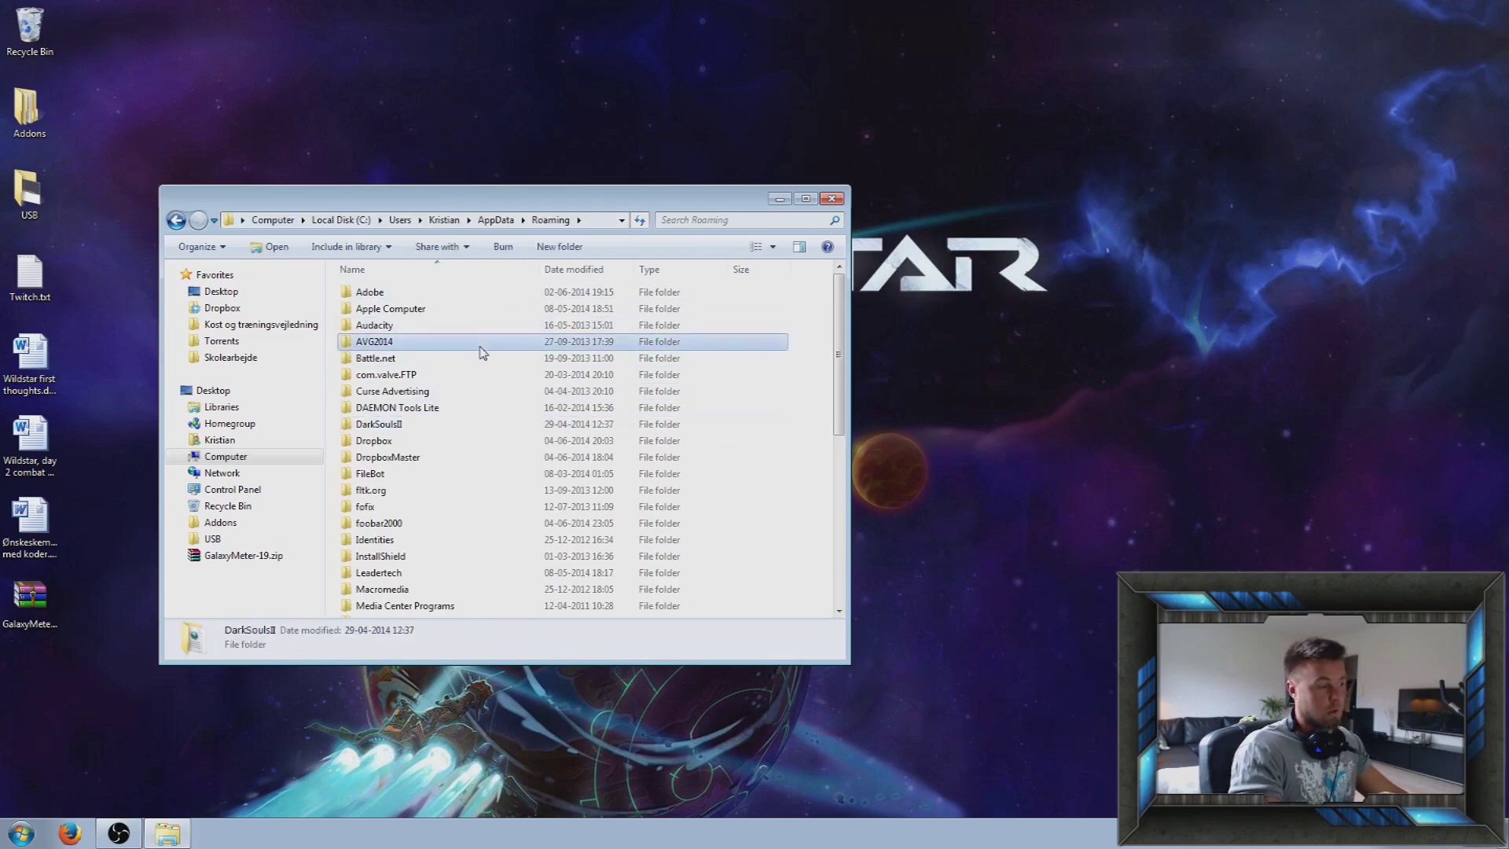
scroll(478, 345, down, 7)
click(478, 330)
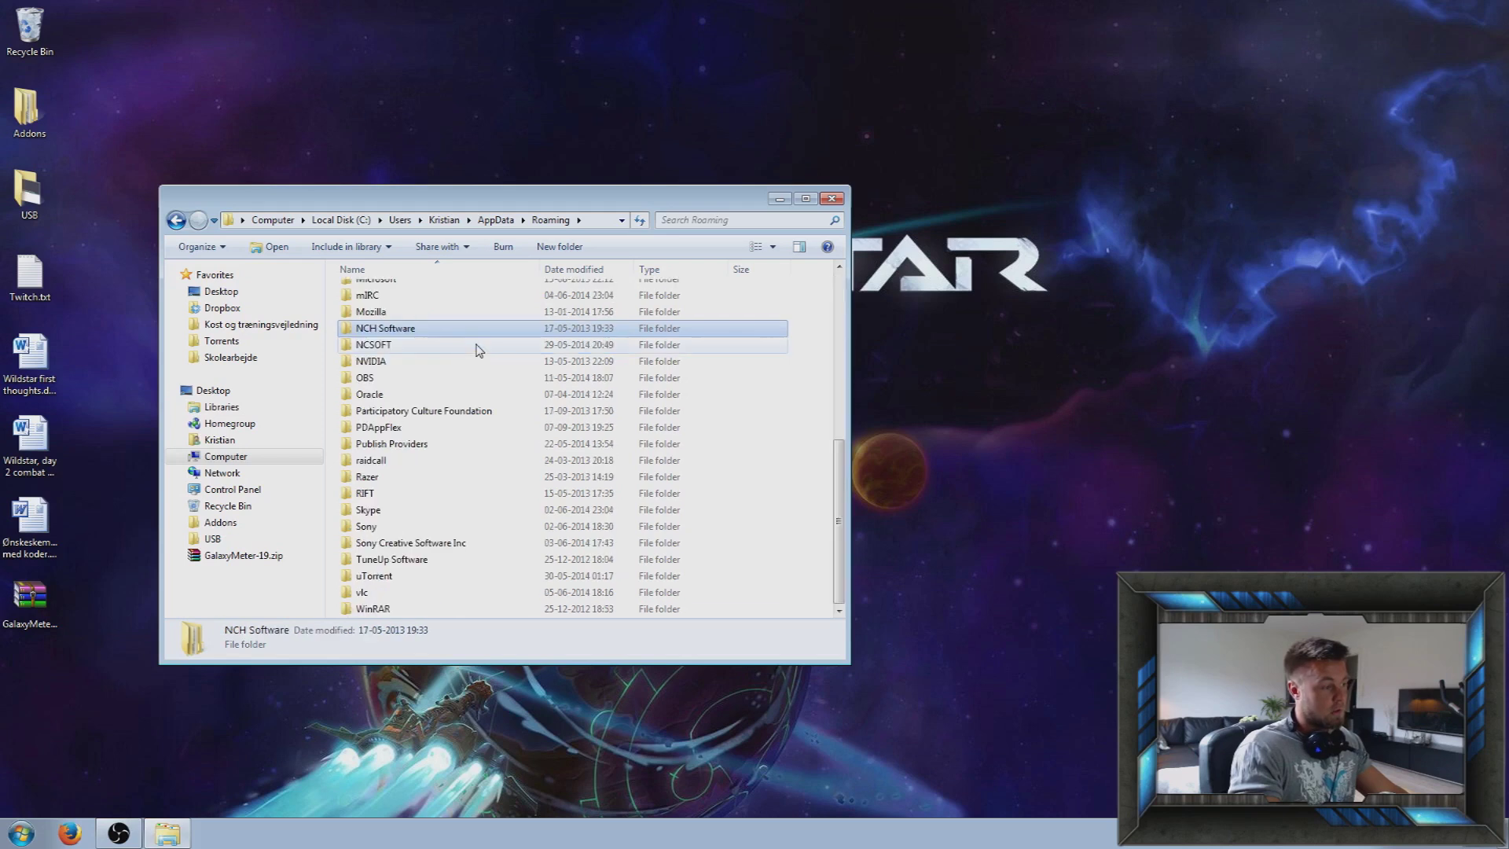
click(447, 363)
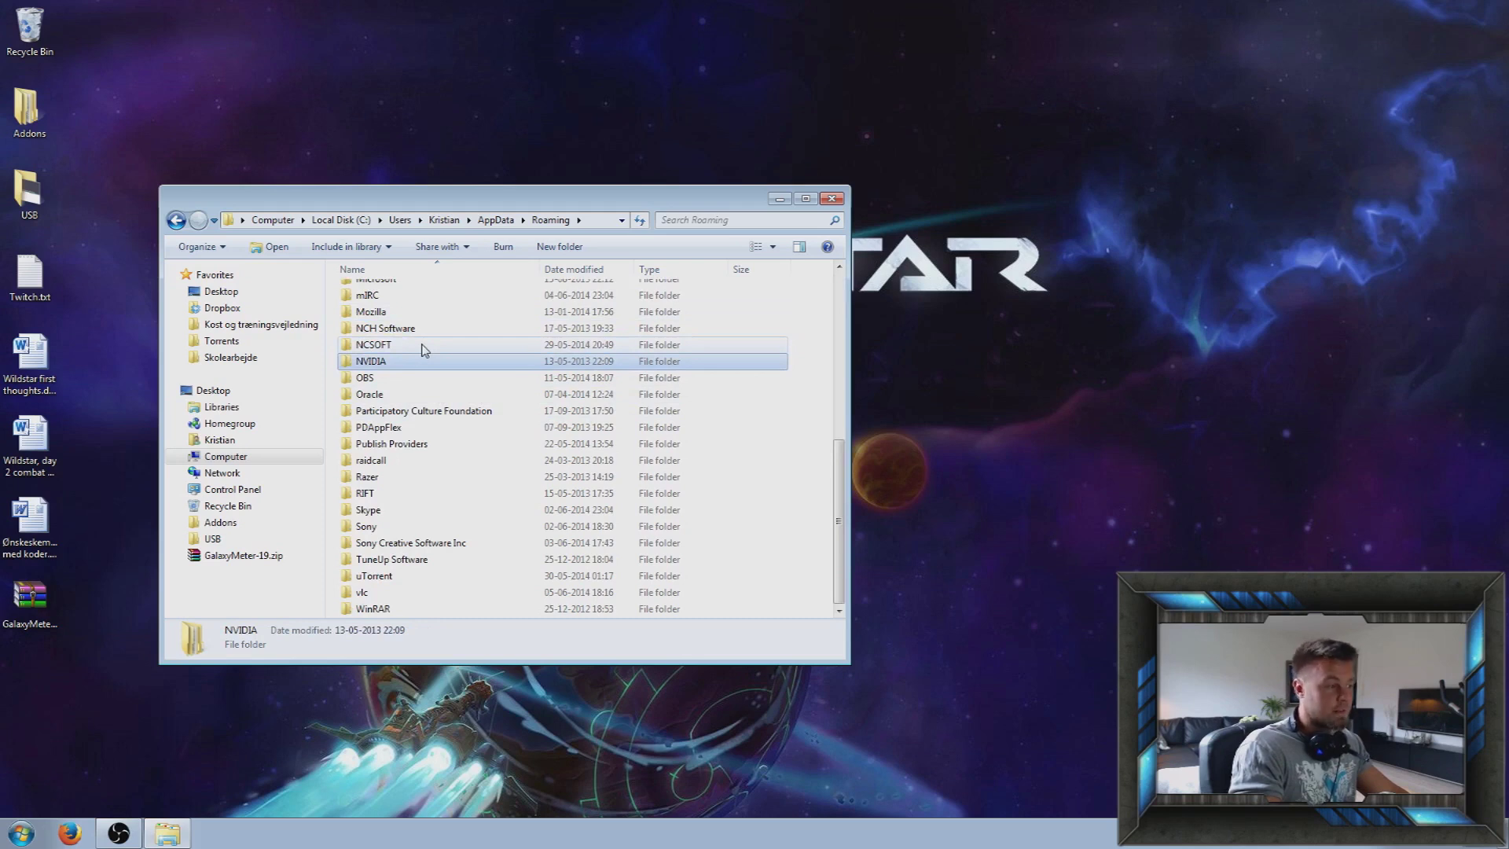
click(421, 329)
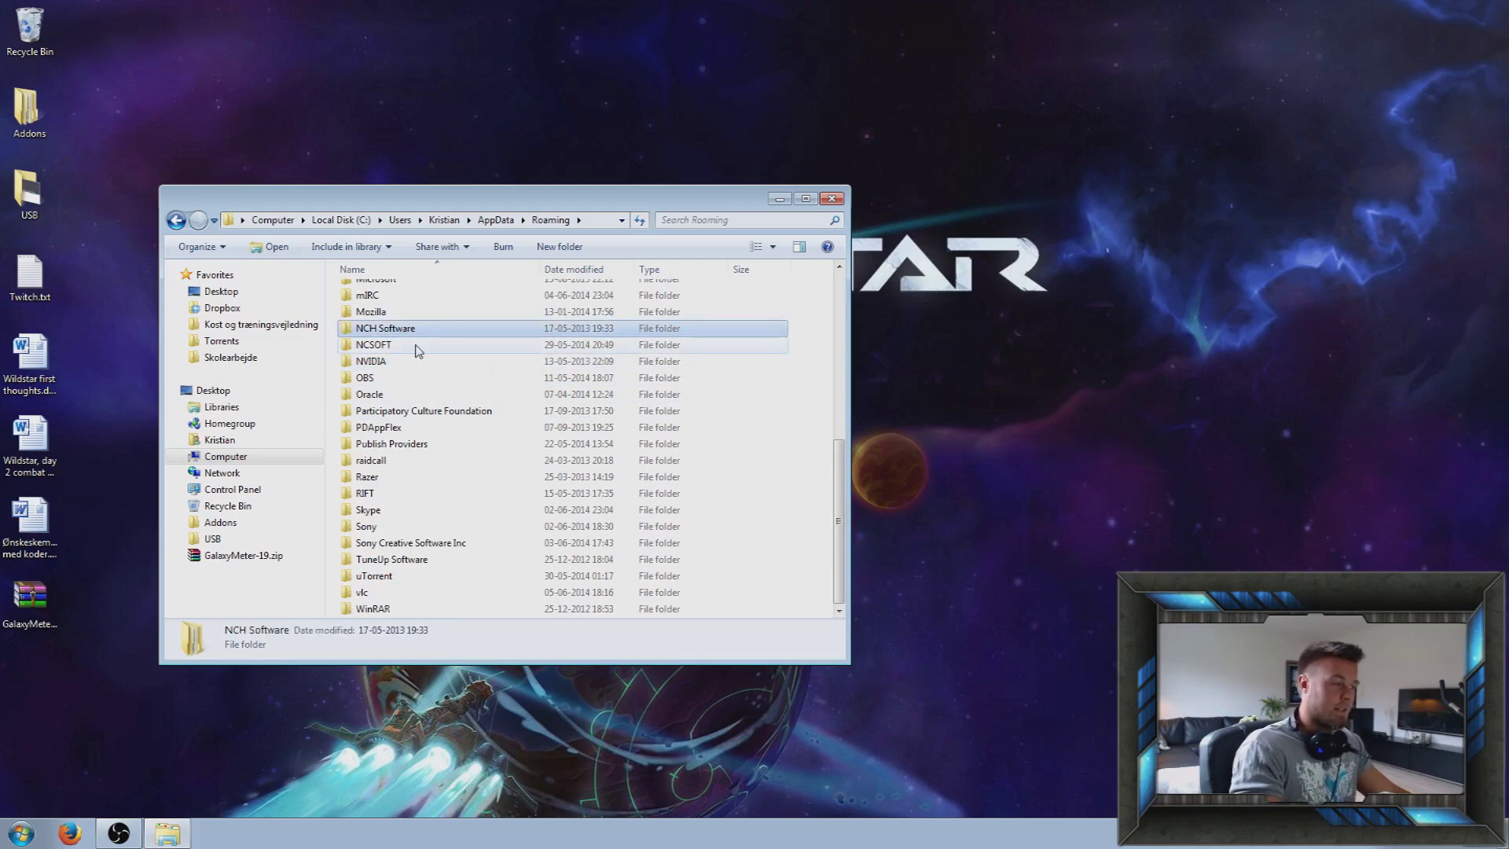
double_click(418, 347)
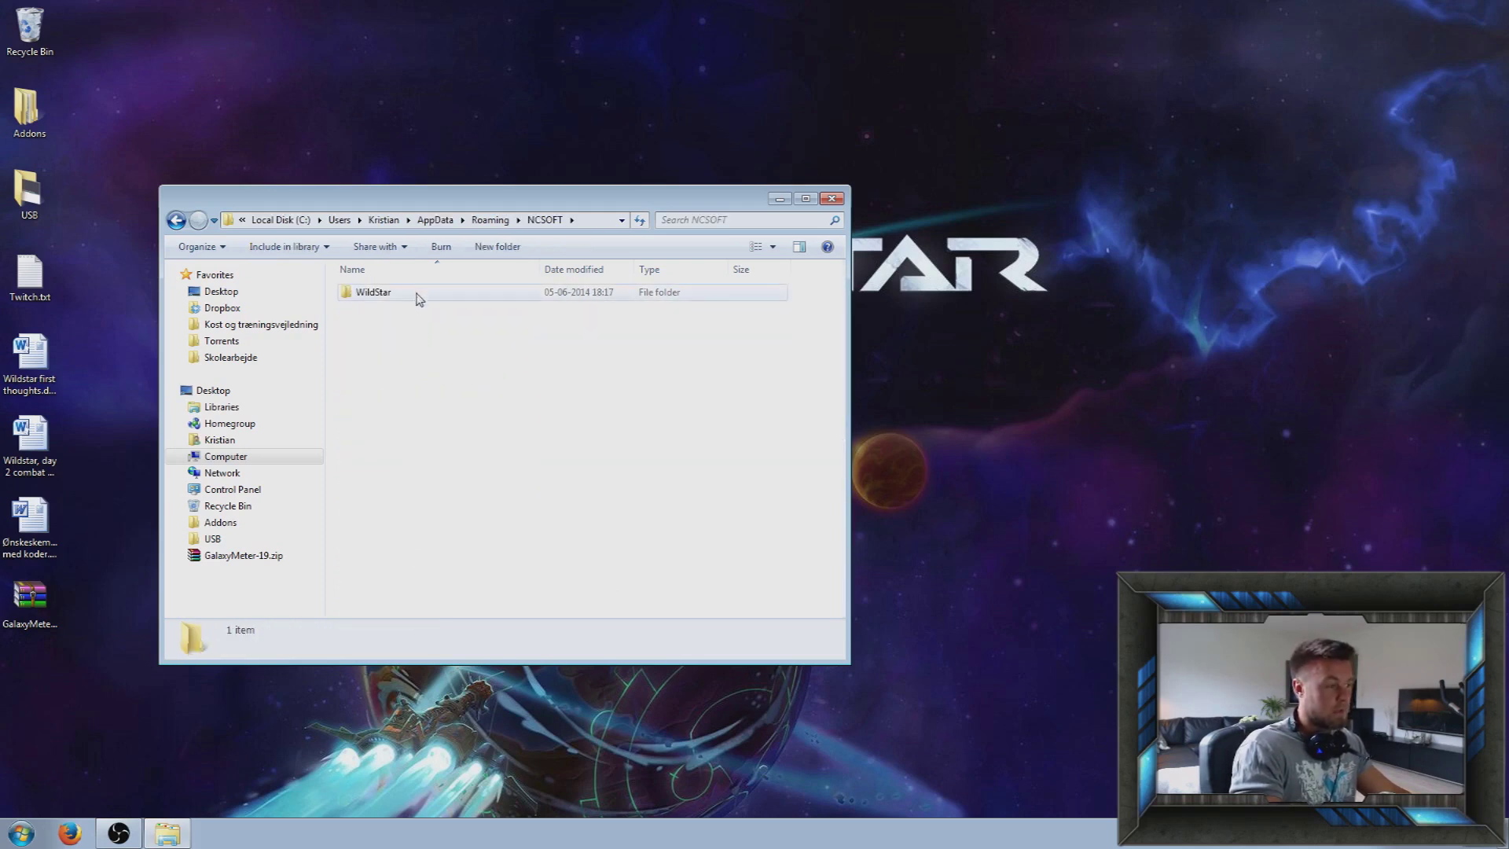
- Inside the WildStar folder, create a new folder named Addons
double_click(419, 297)
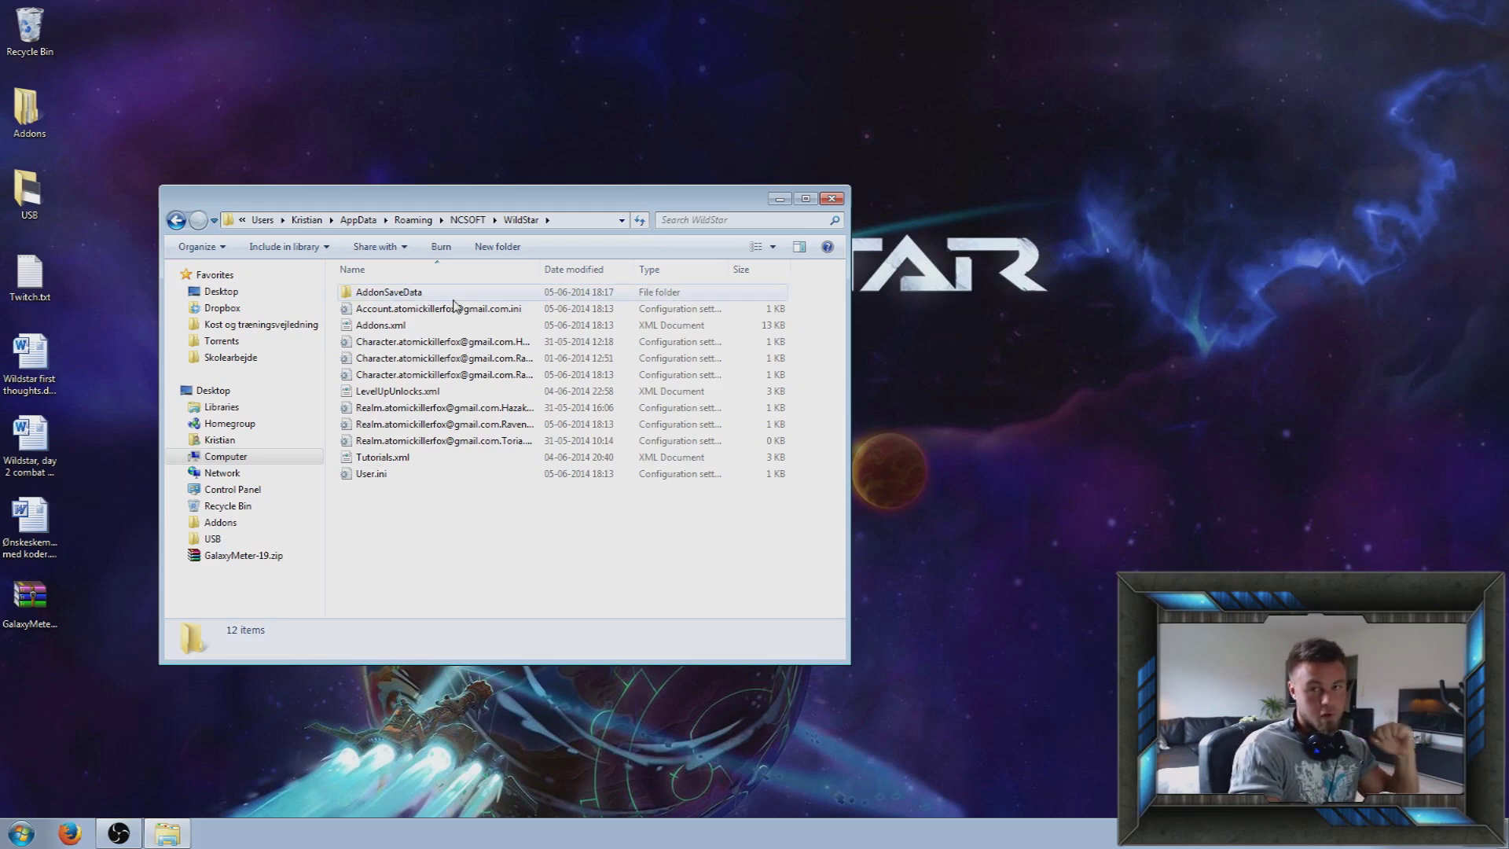
right_click(438, 518)
mouse_move(536, 705)
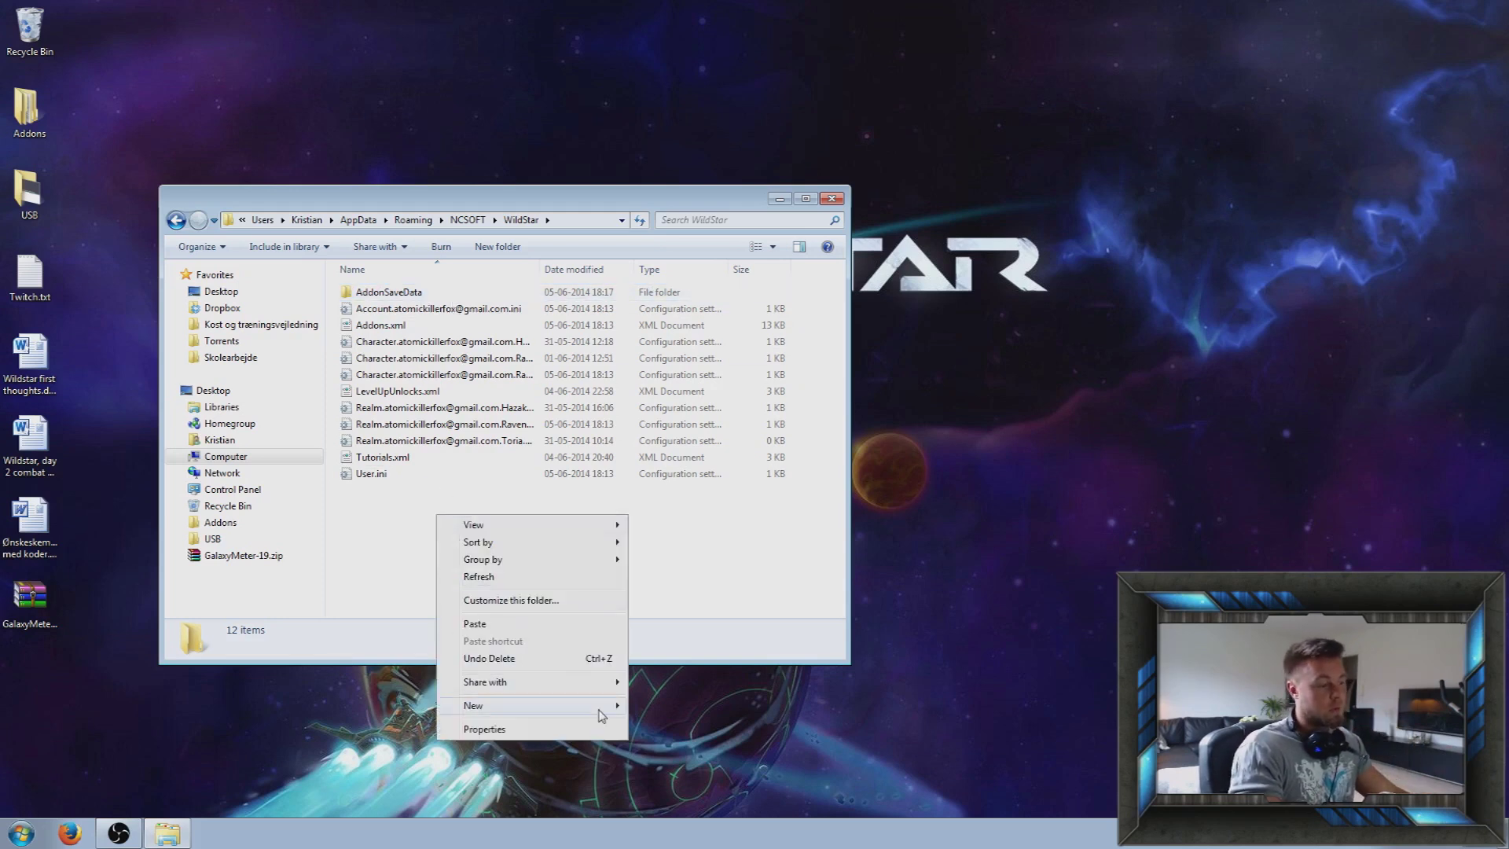
click(682, 442)
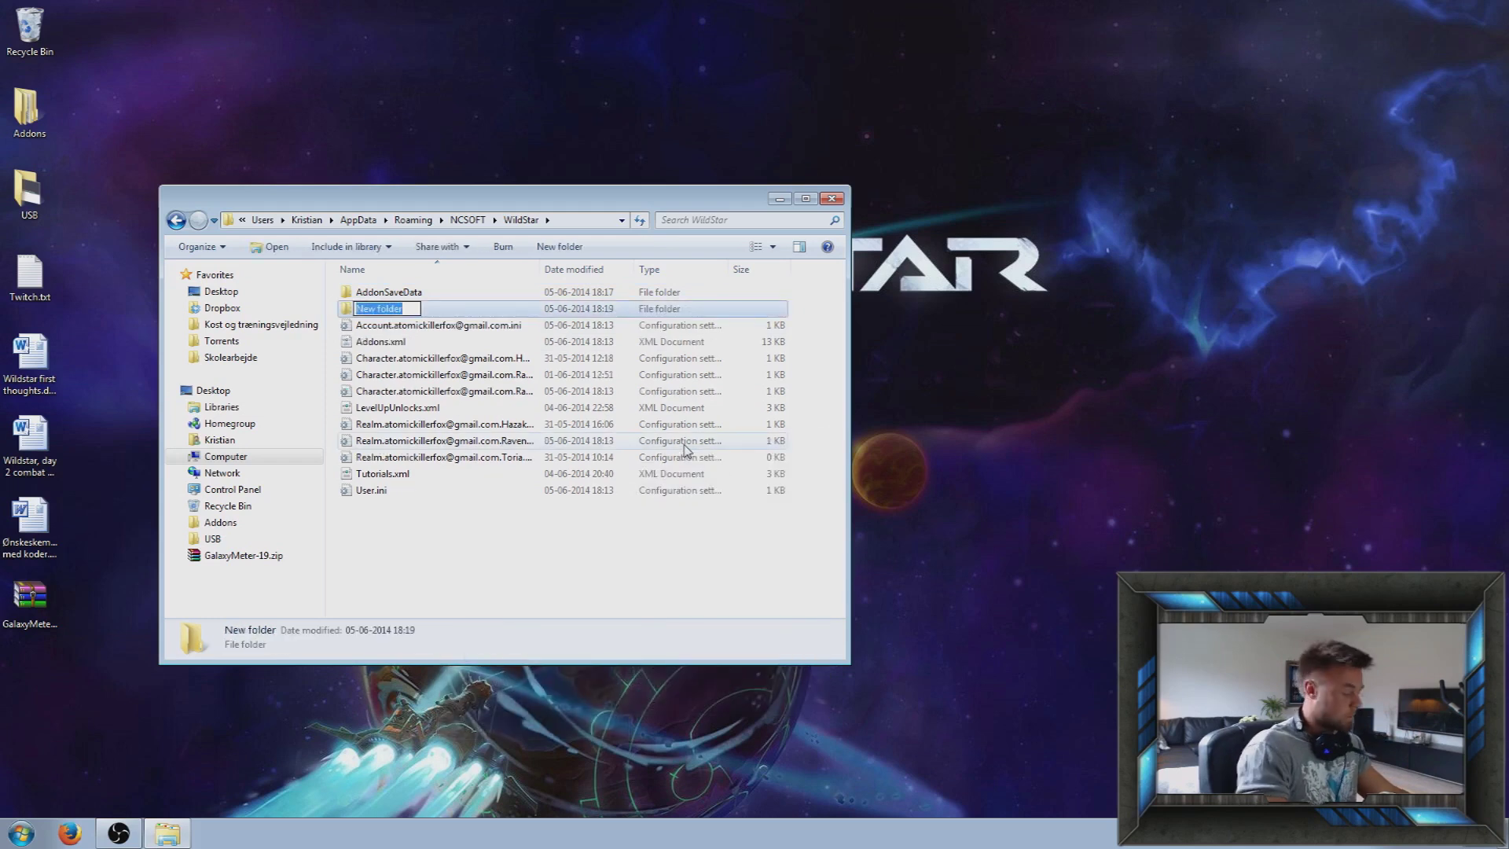
key(BackSpace)
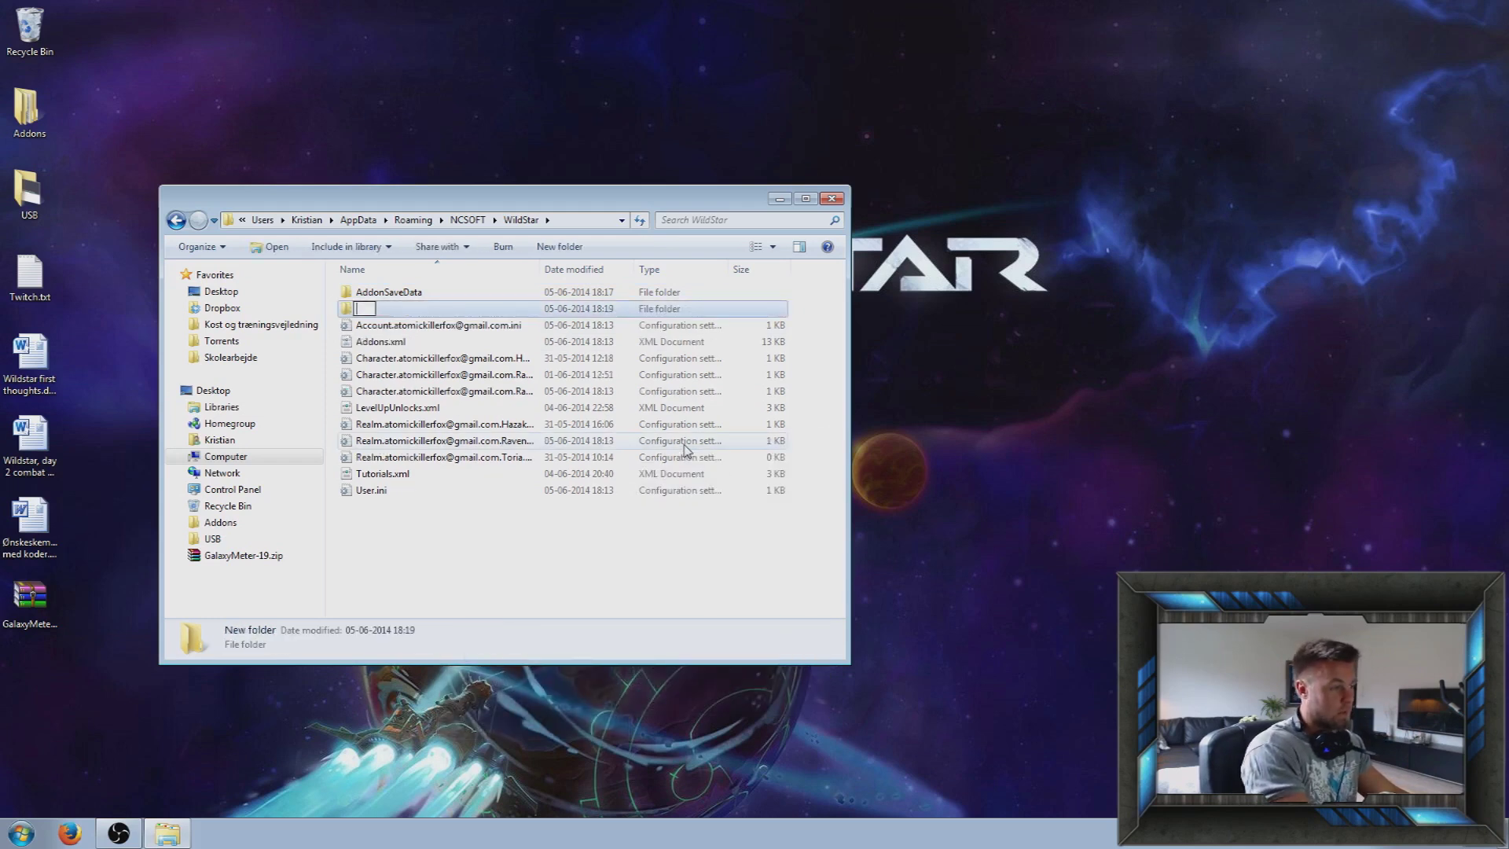
text(aDS)
key(BackSpace)
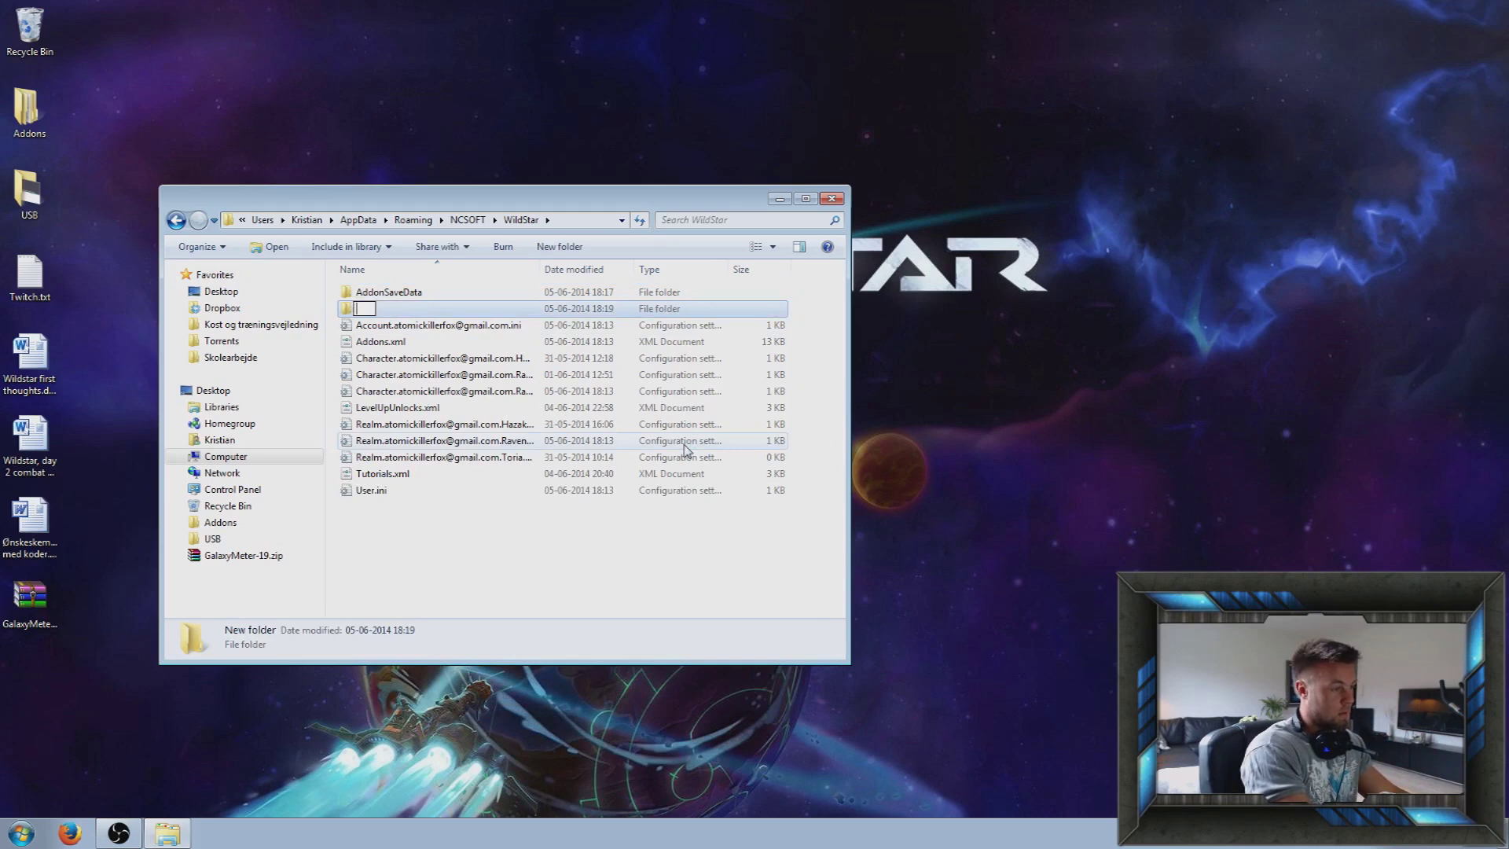
text(Addons)
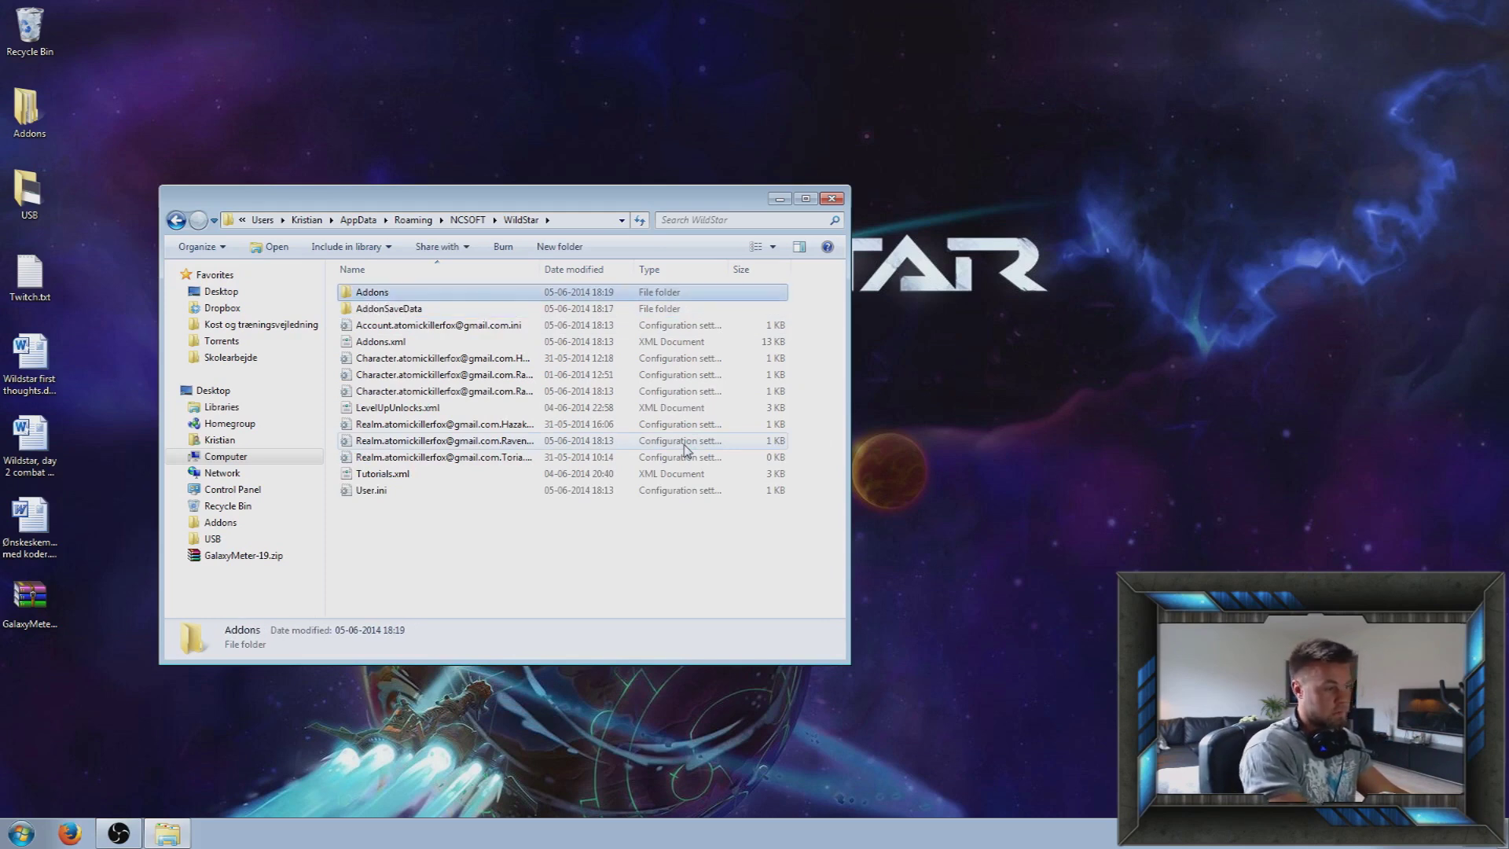
key(Return)
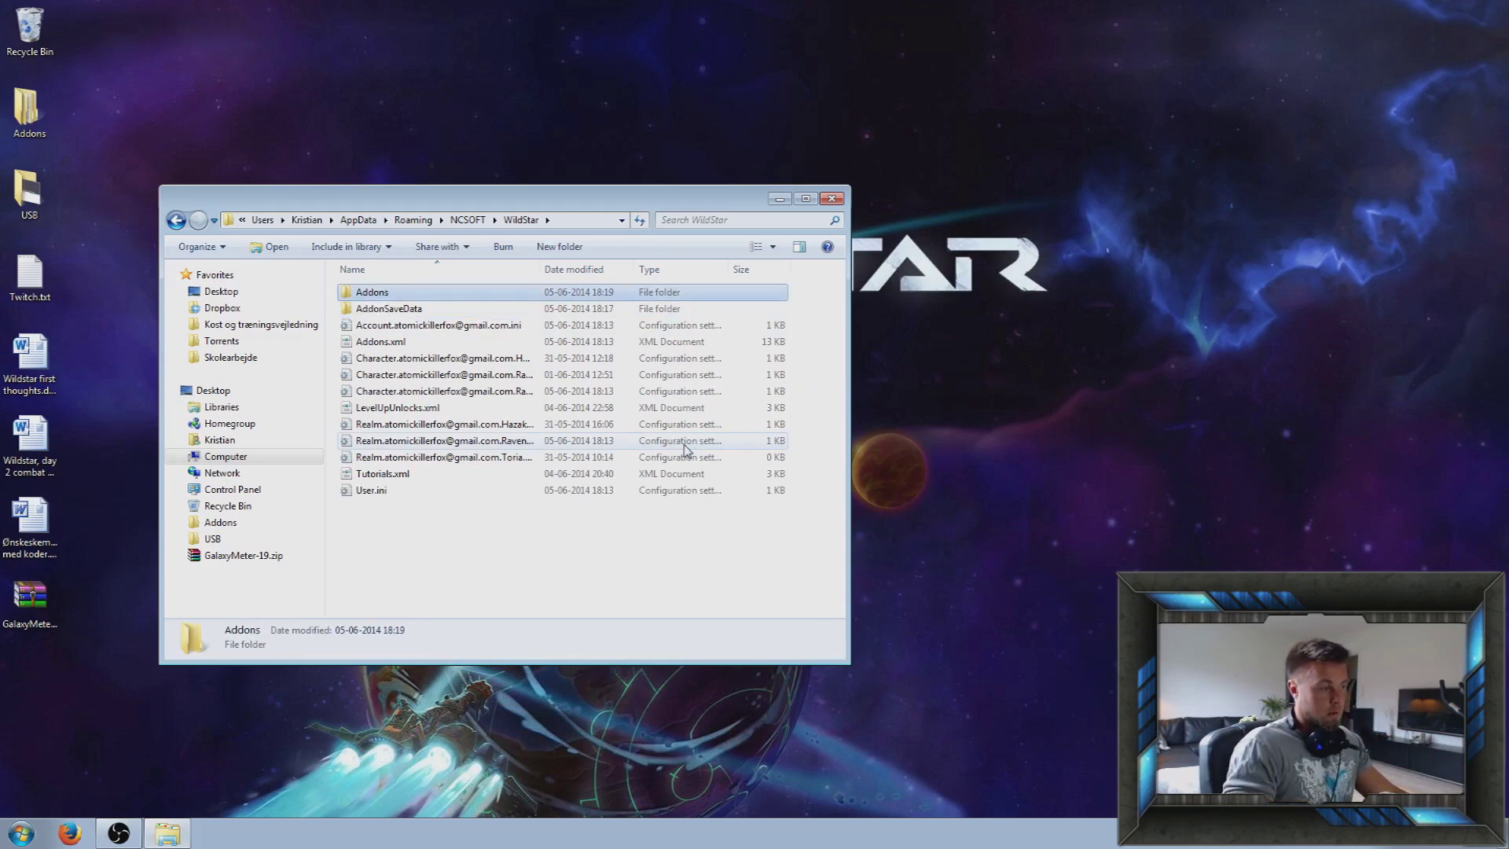
- Open the empty Addons folder, move its window aside, and open GalaxyMeter-19.zip in WinRAR
double_click(408, 294)
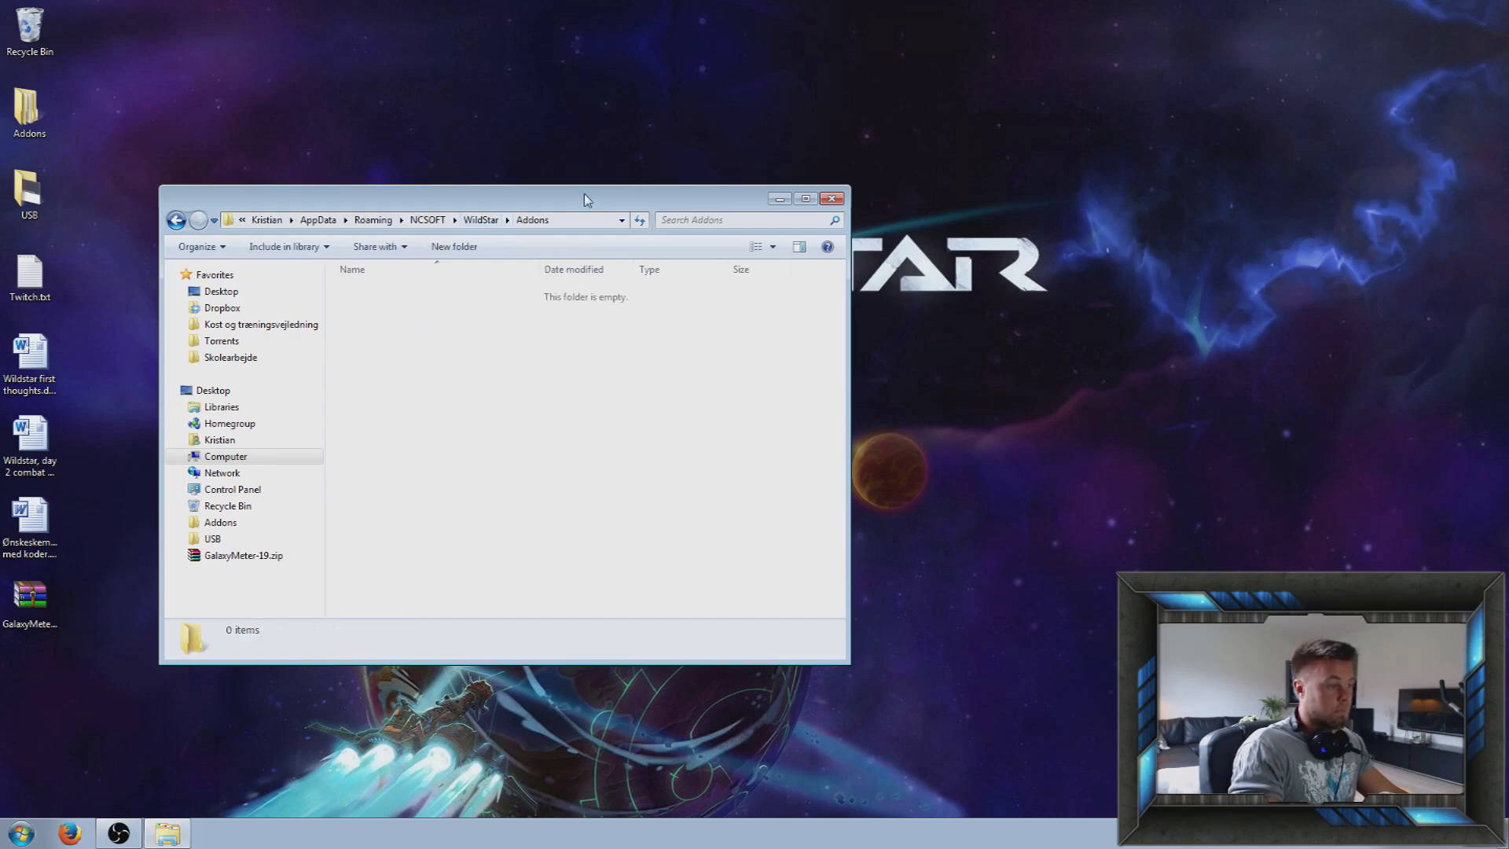
drag(591, 201, 812, 152)
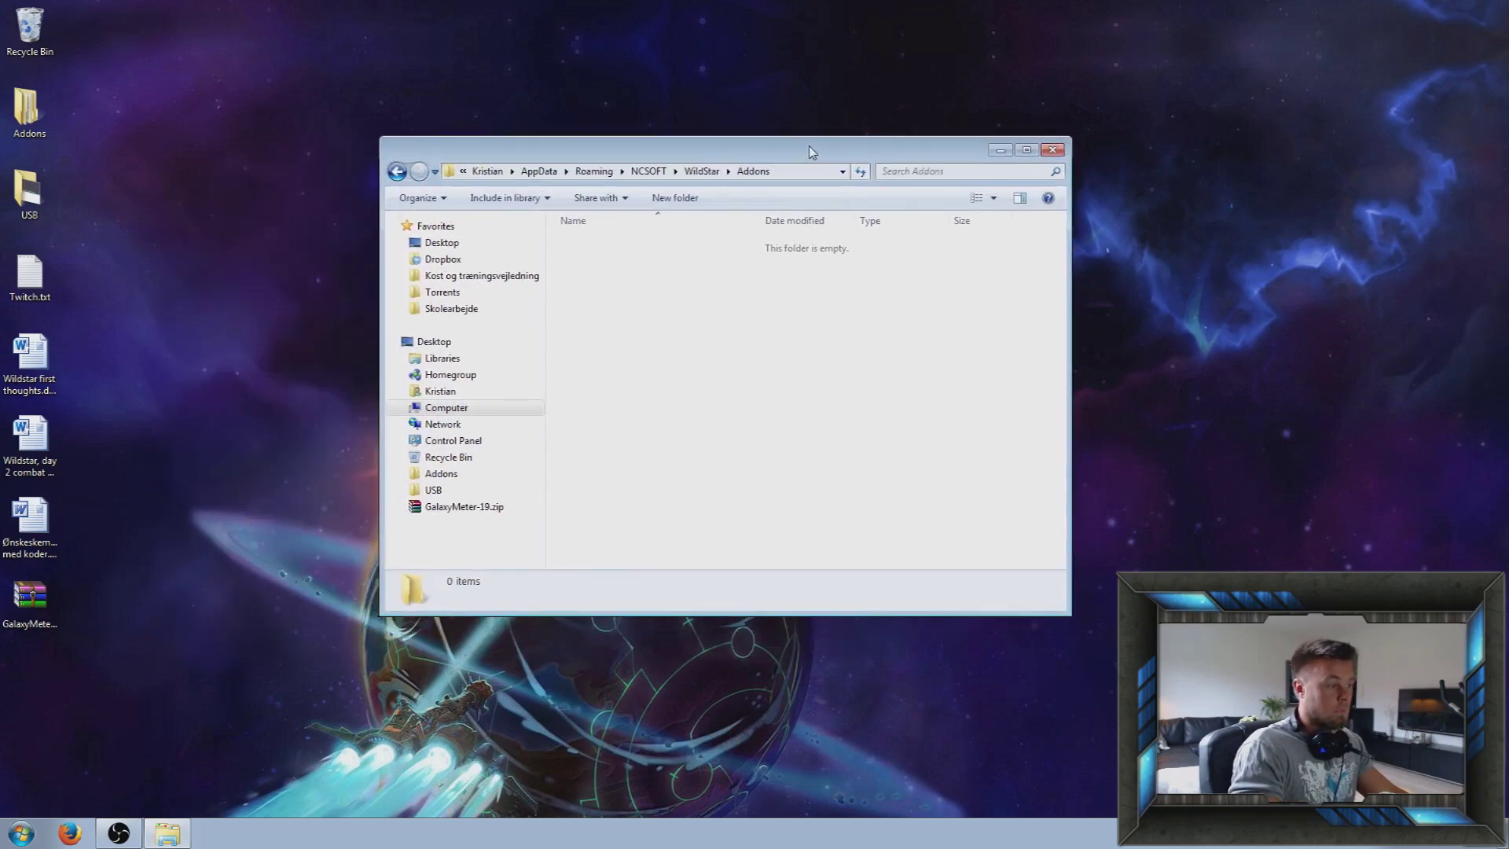
double_click(43, 610)
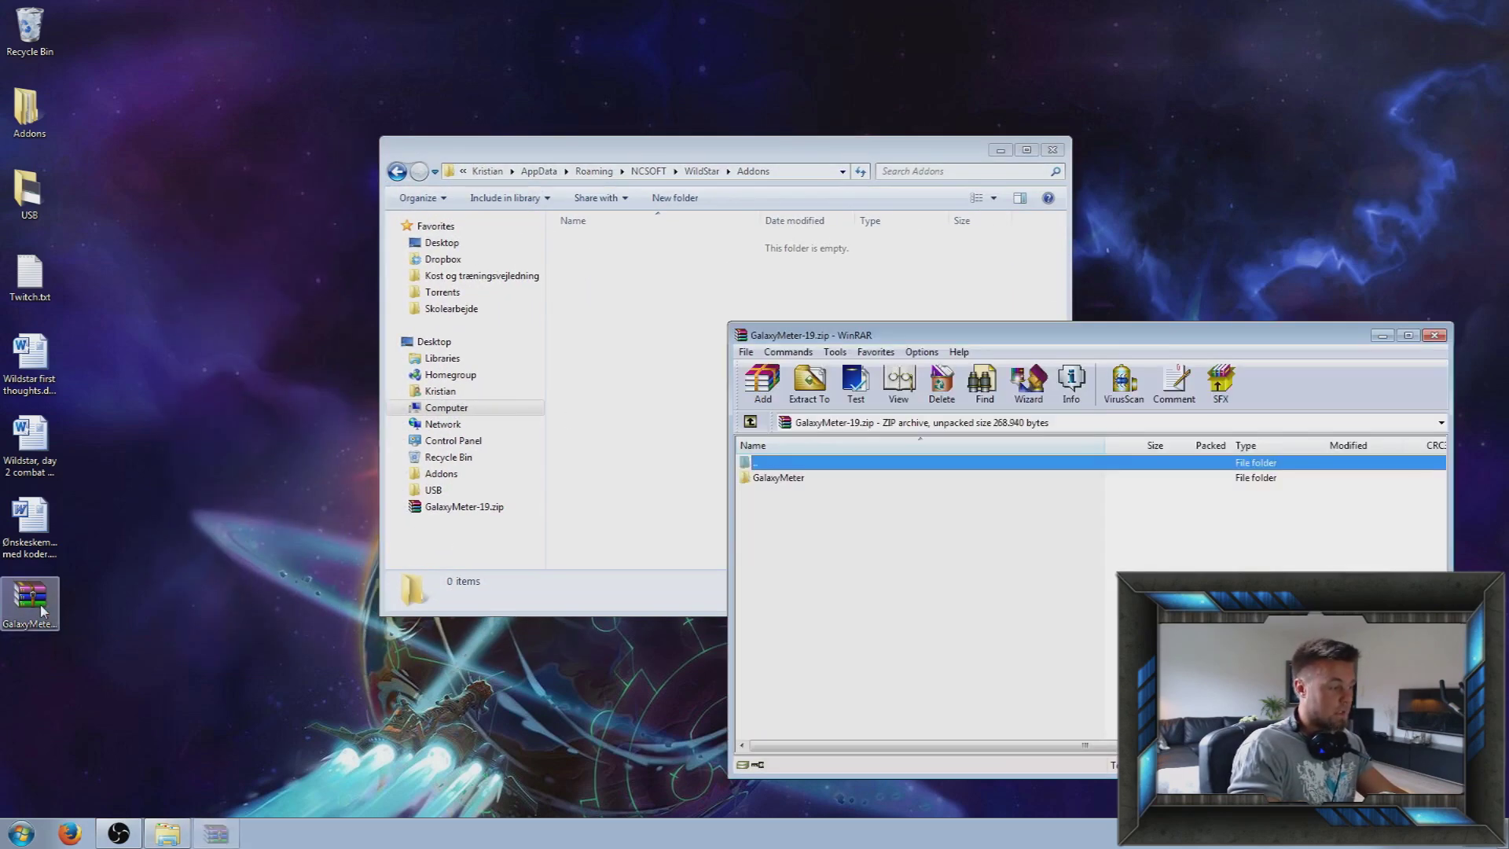
- Drag the GalaxyMeter folder from the WinRAR archive root into the Explorer Addons window
click(810, 481)
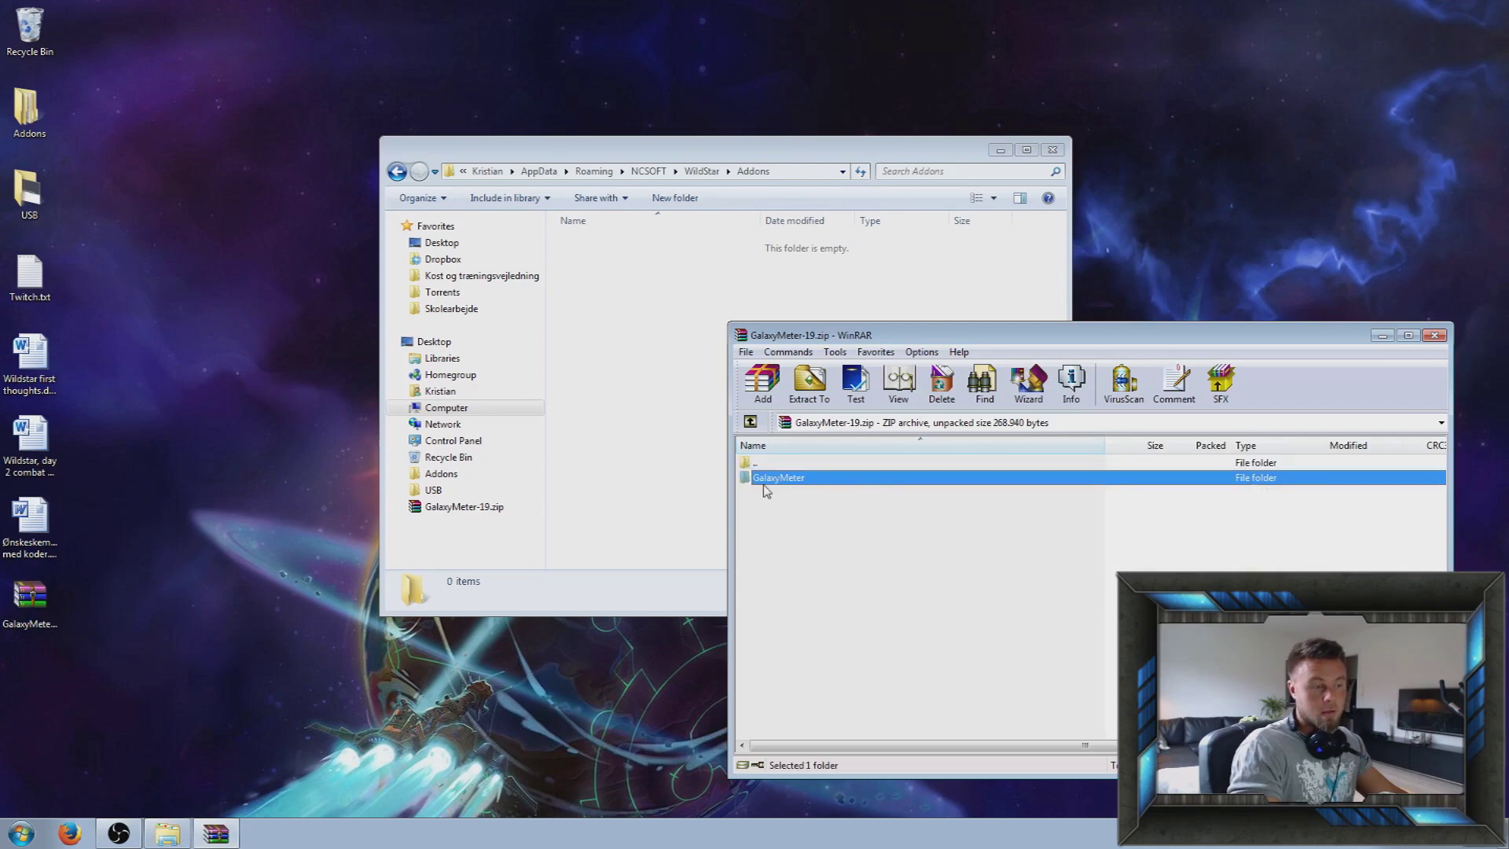
double_click(808, 481)
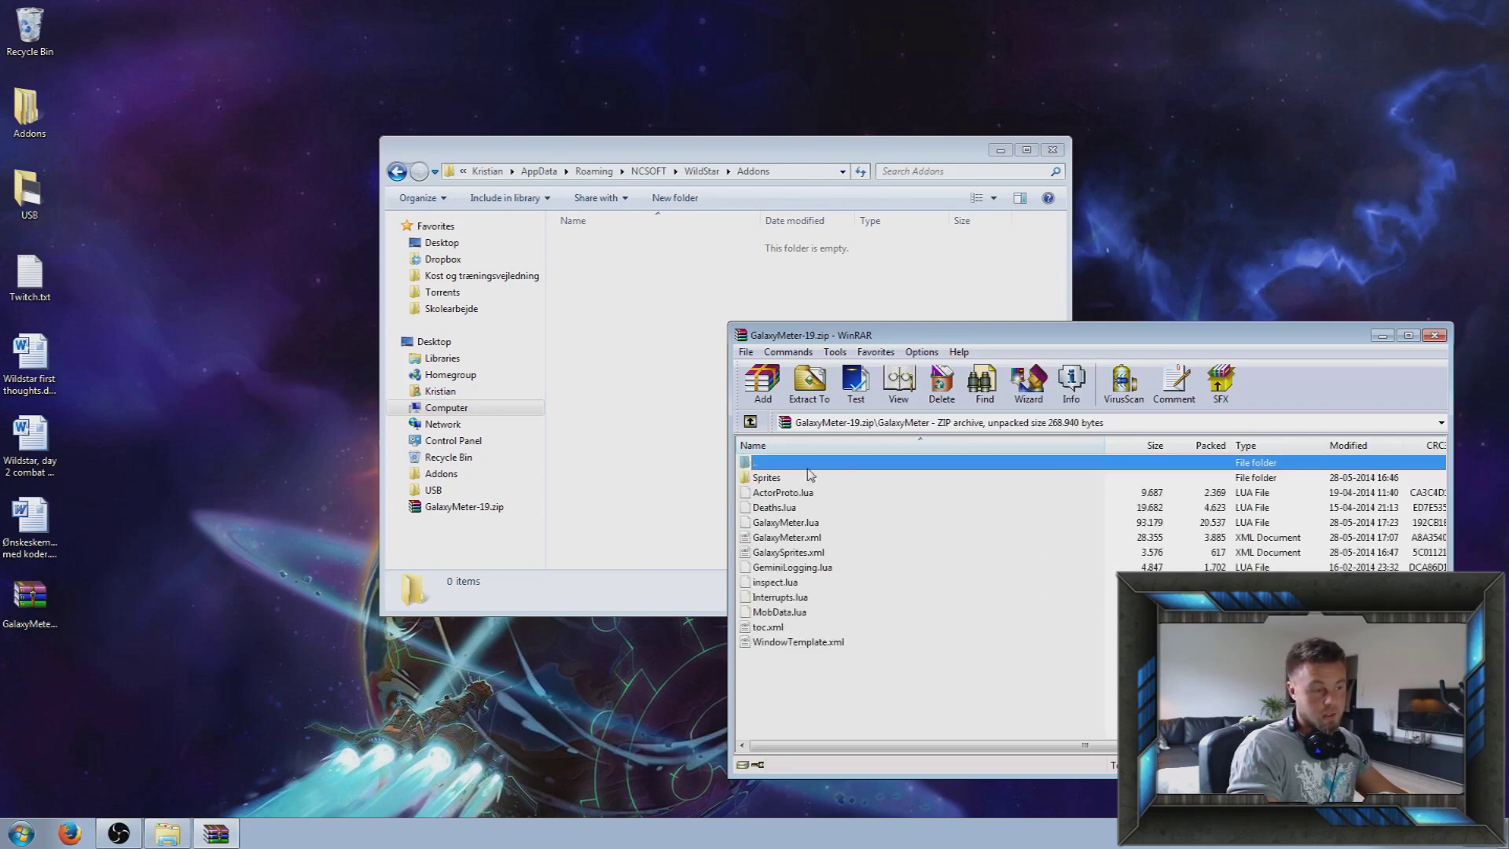
double_click(794, 468)
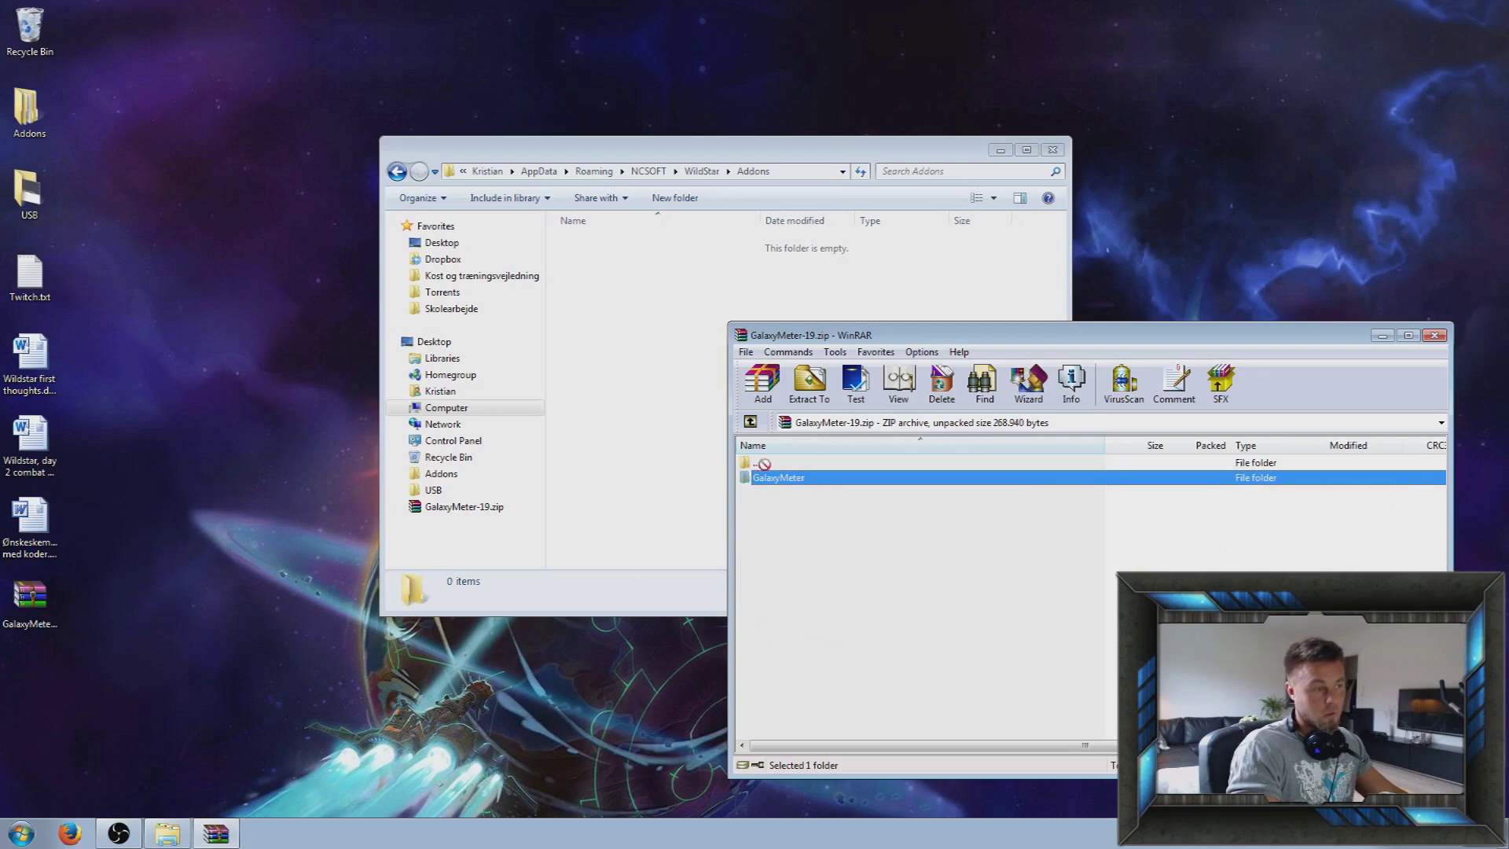
drag(758, 459, 638, 329)
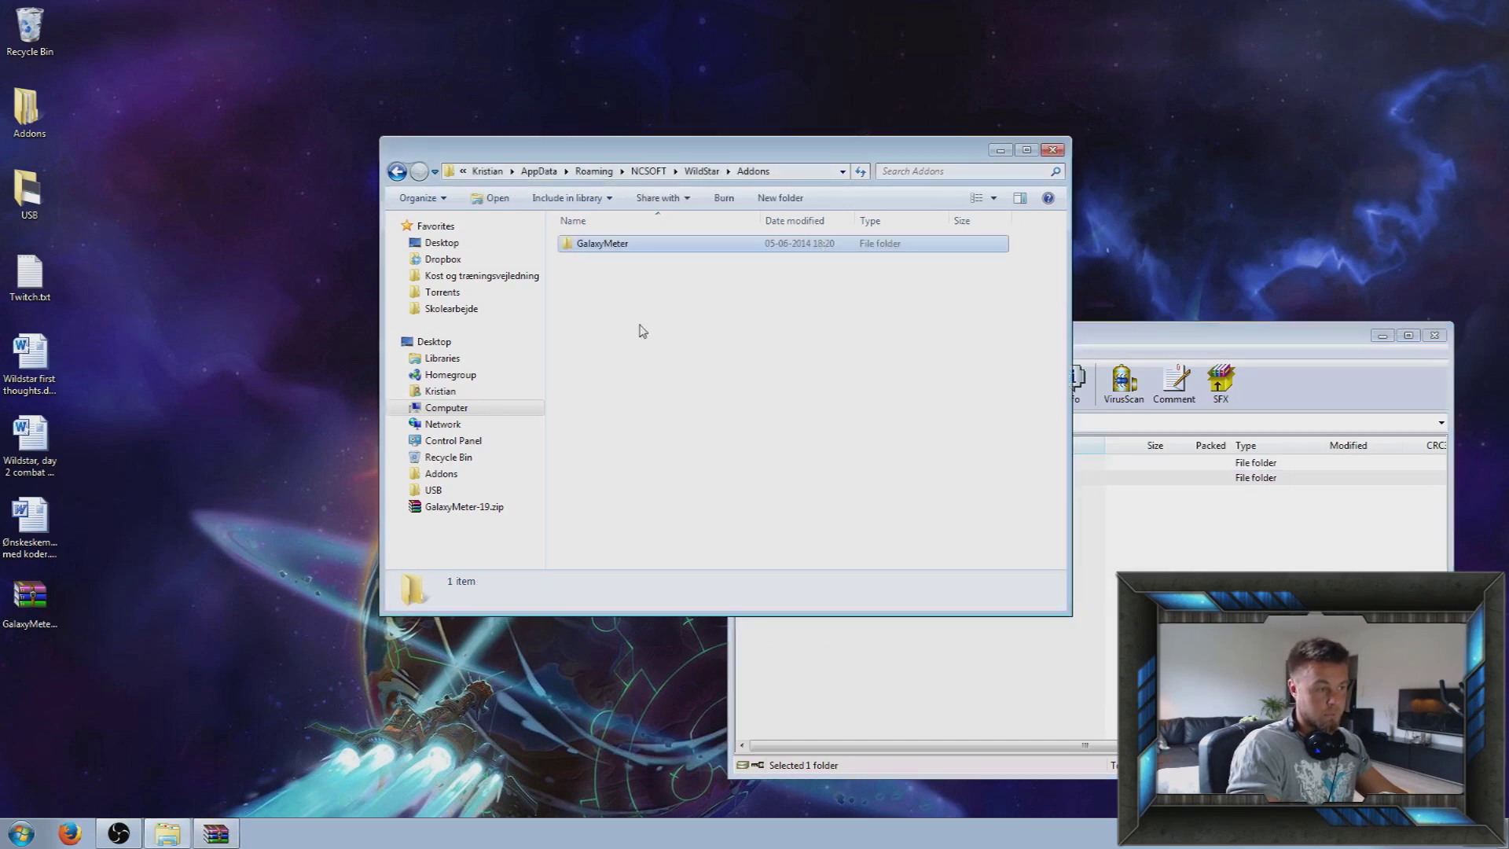
- Navigate back into WildStar\Addons to confirm GalaxyMeter is there, then close WinRAR
click(702, 172)
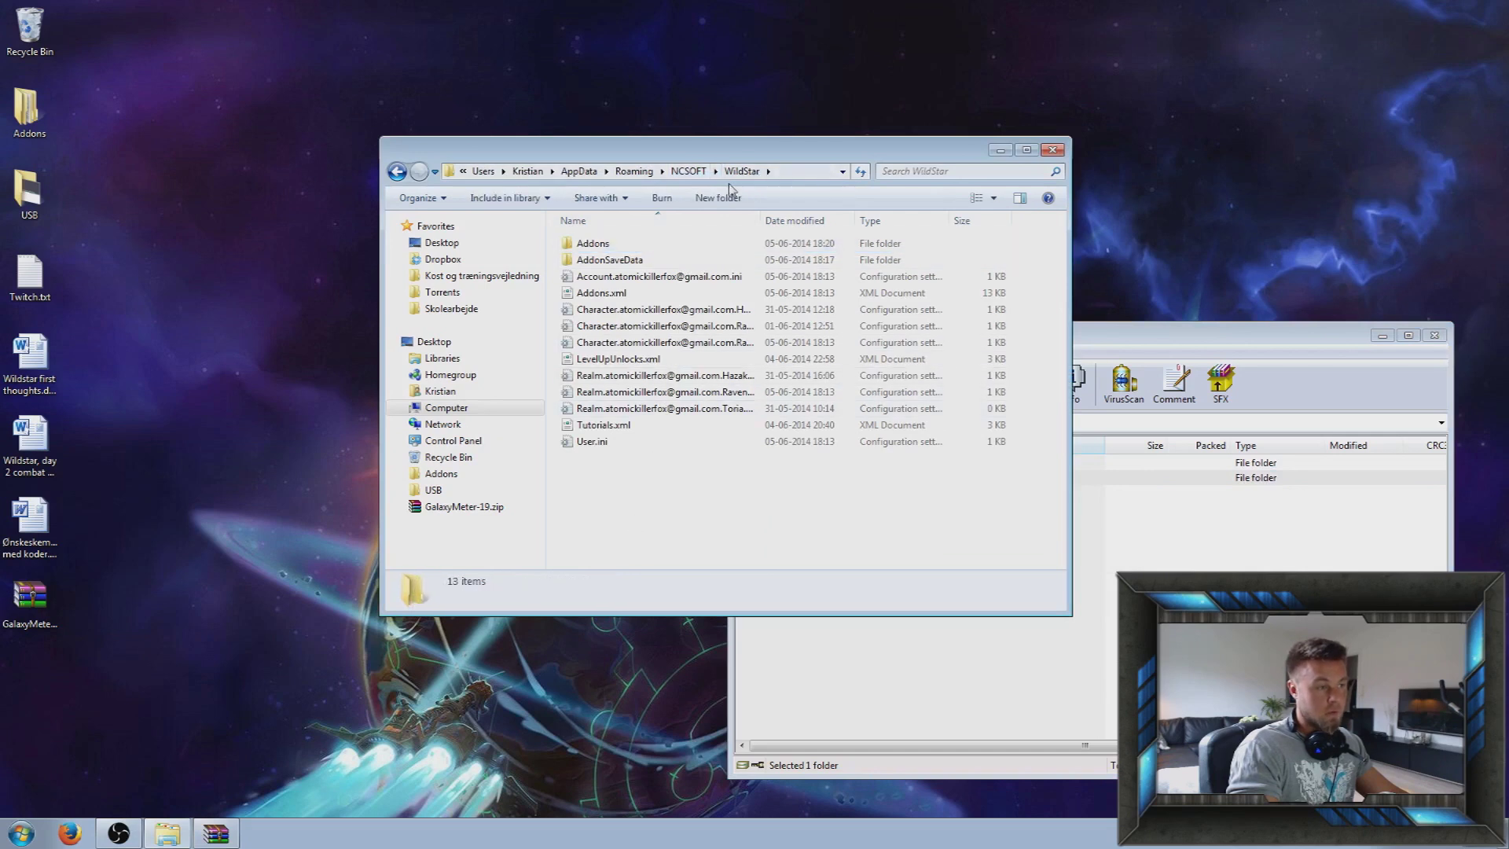
click(688, 171)
double_click(627, 246)
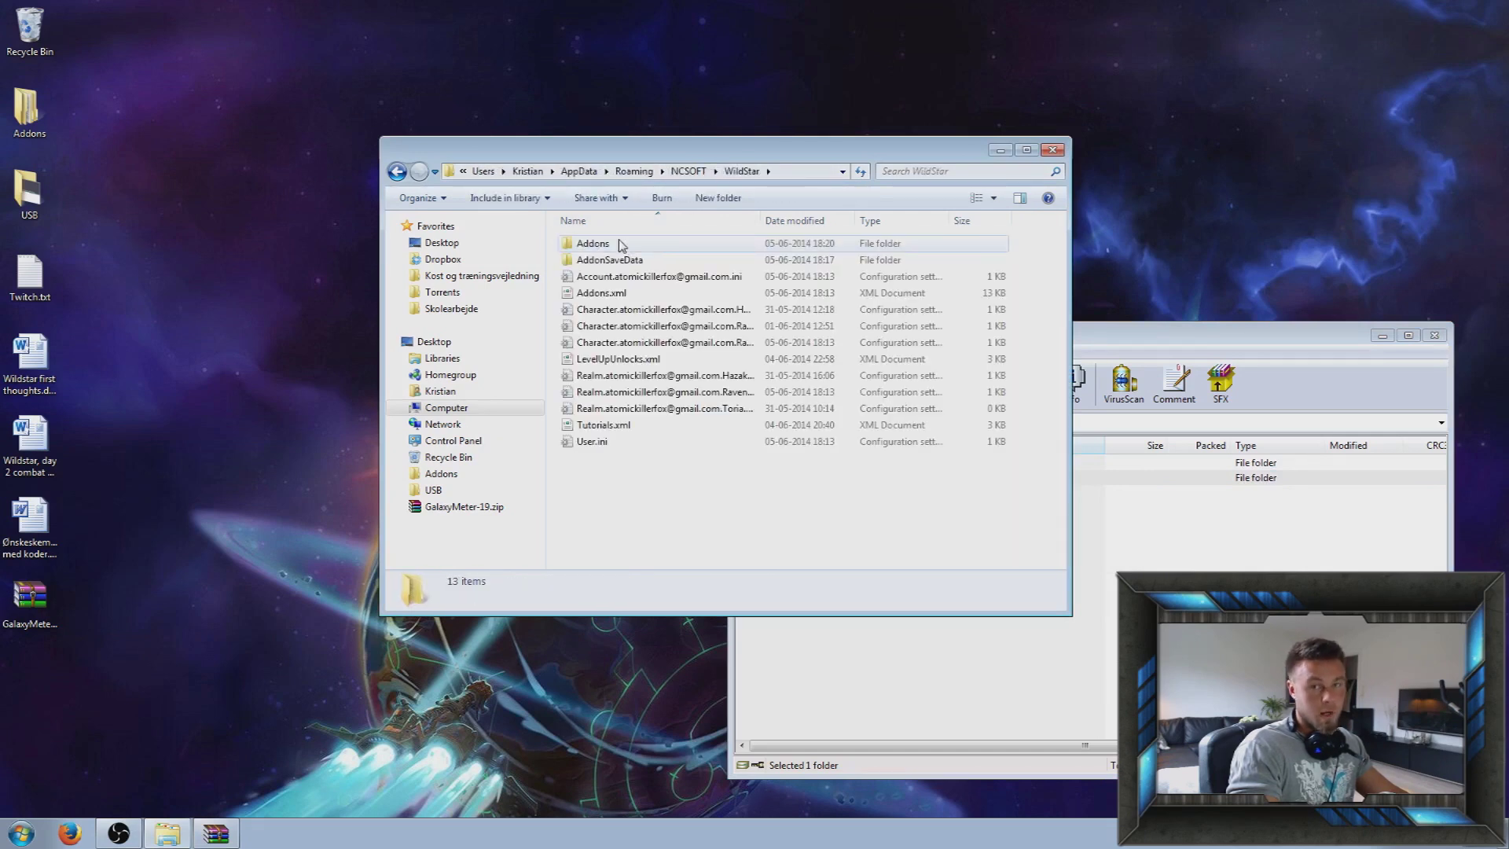
double_click(620, 246)
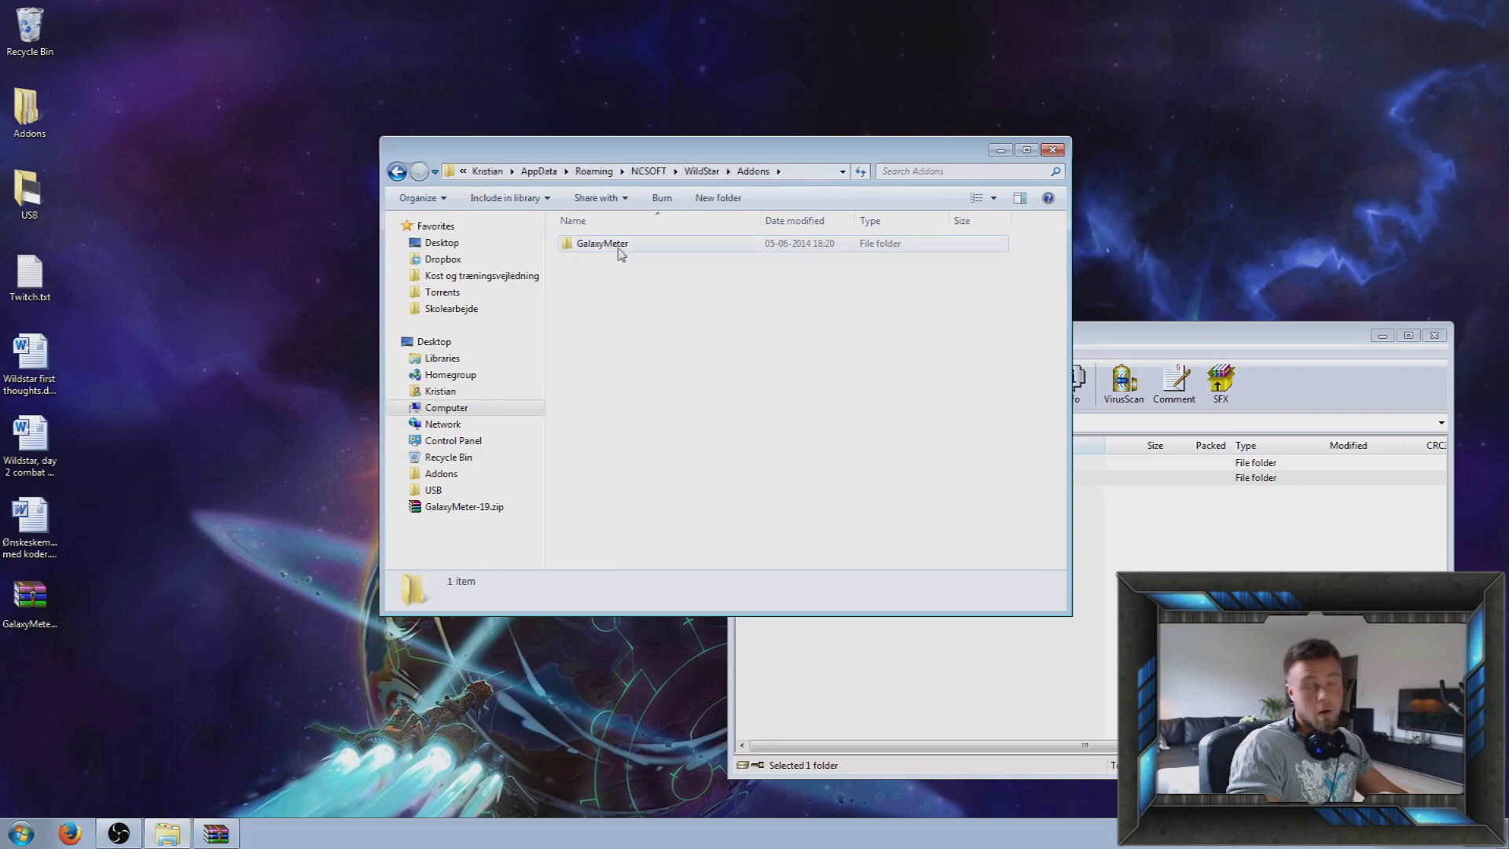
click(1434, 335)
- Close the Explorer window and launch WildStar from the Start menu
click(1063, 154)
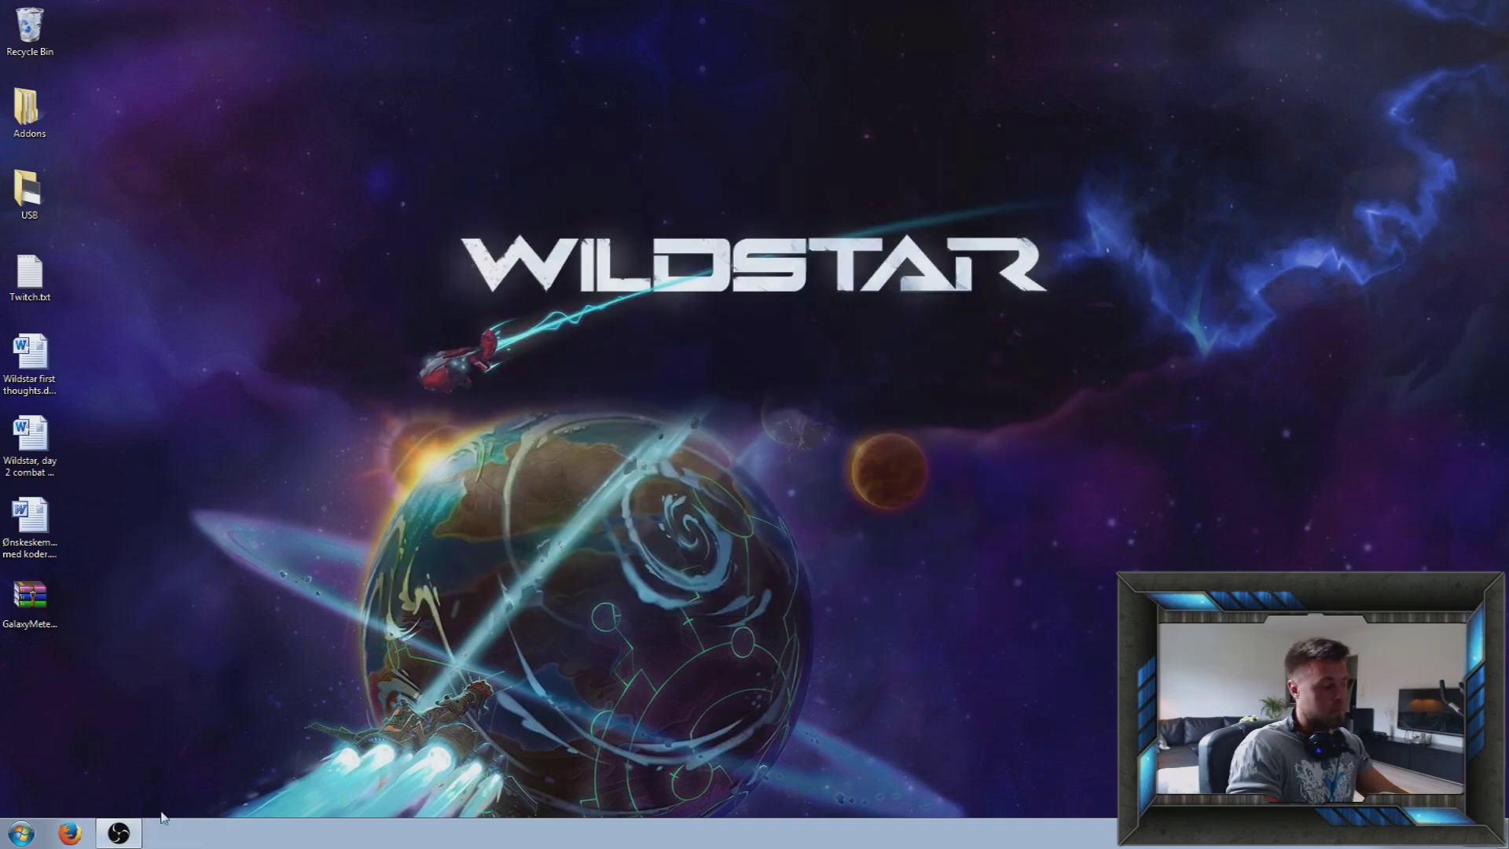
click(22, 835)
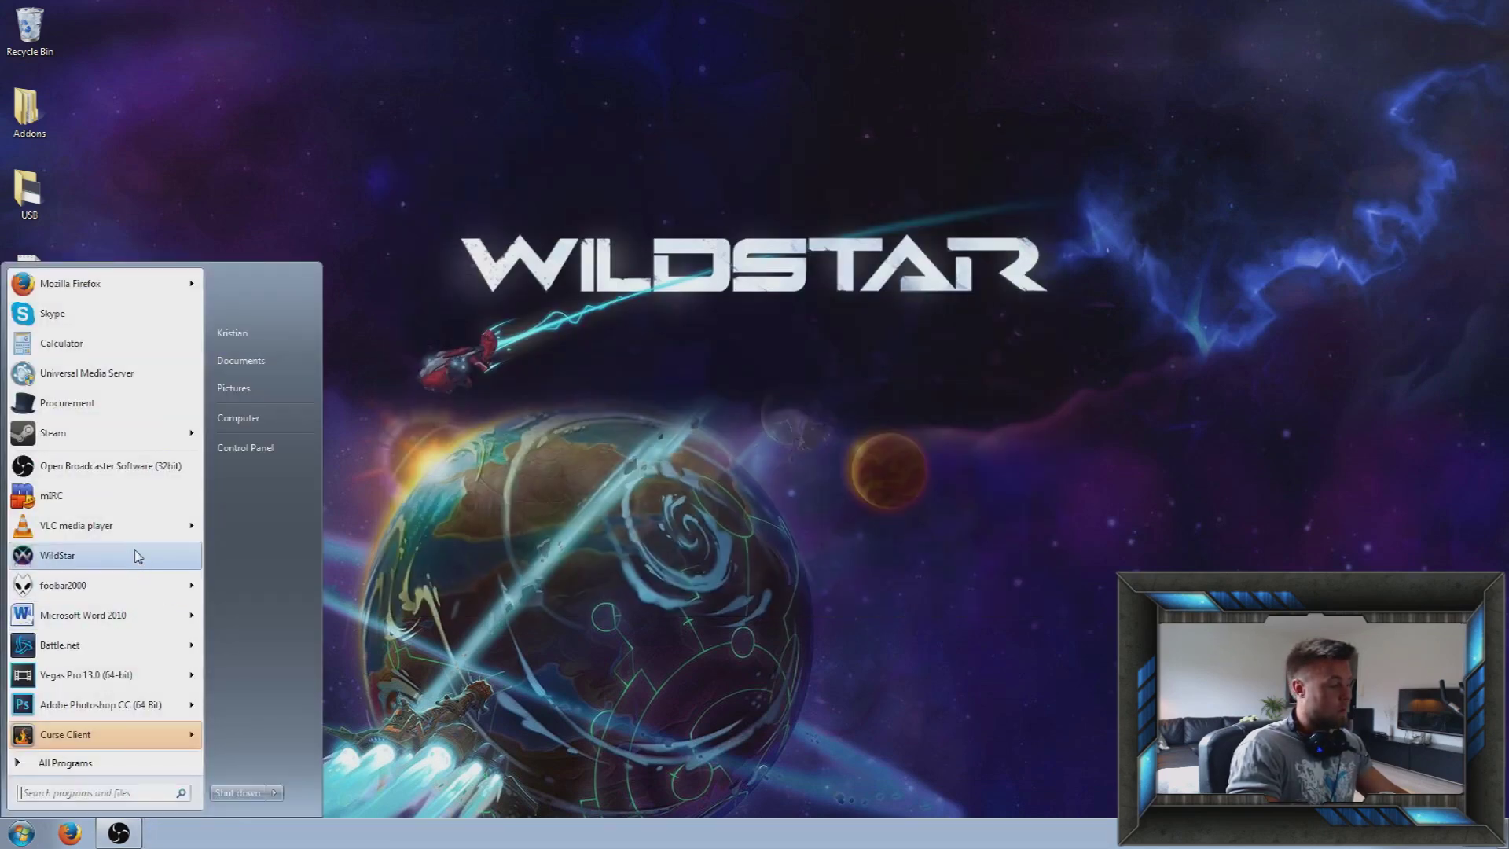
click(134, 553)
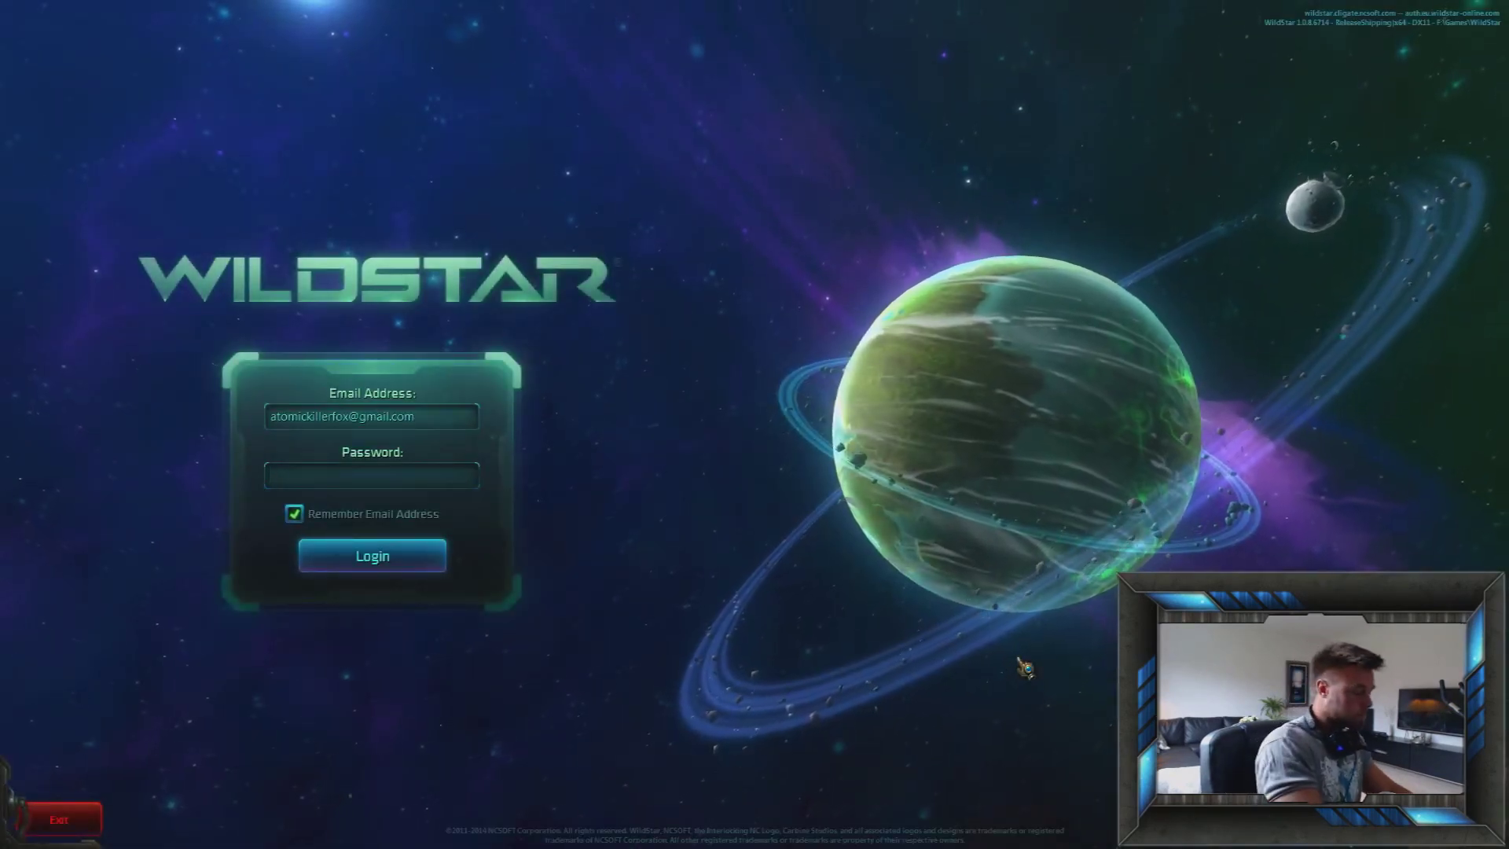
- Log in with the password, enter Sylvan Glade with the level 14 character, and open Options
text(*)
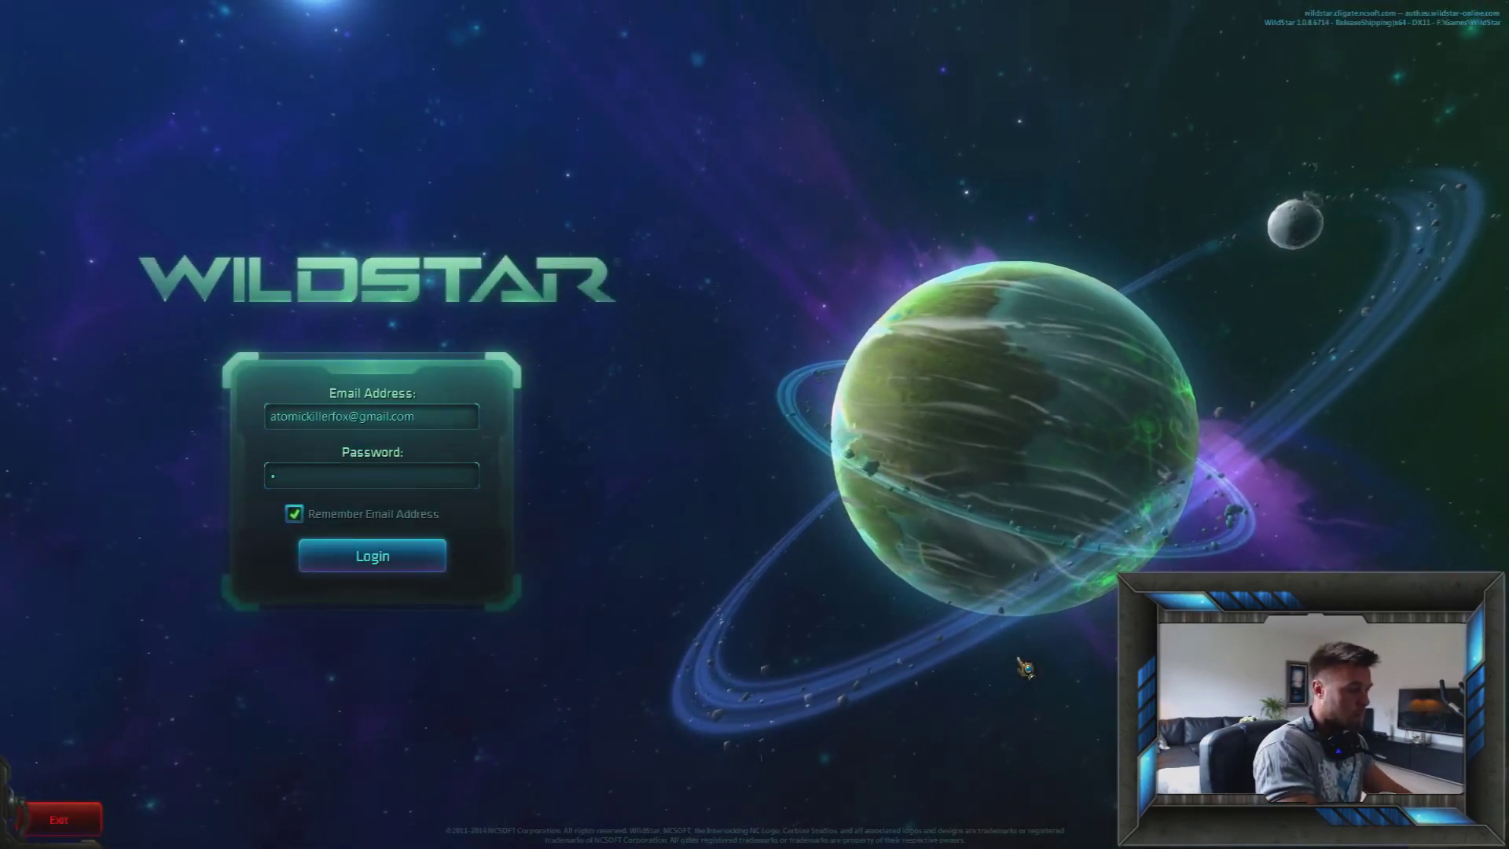
text(************)
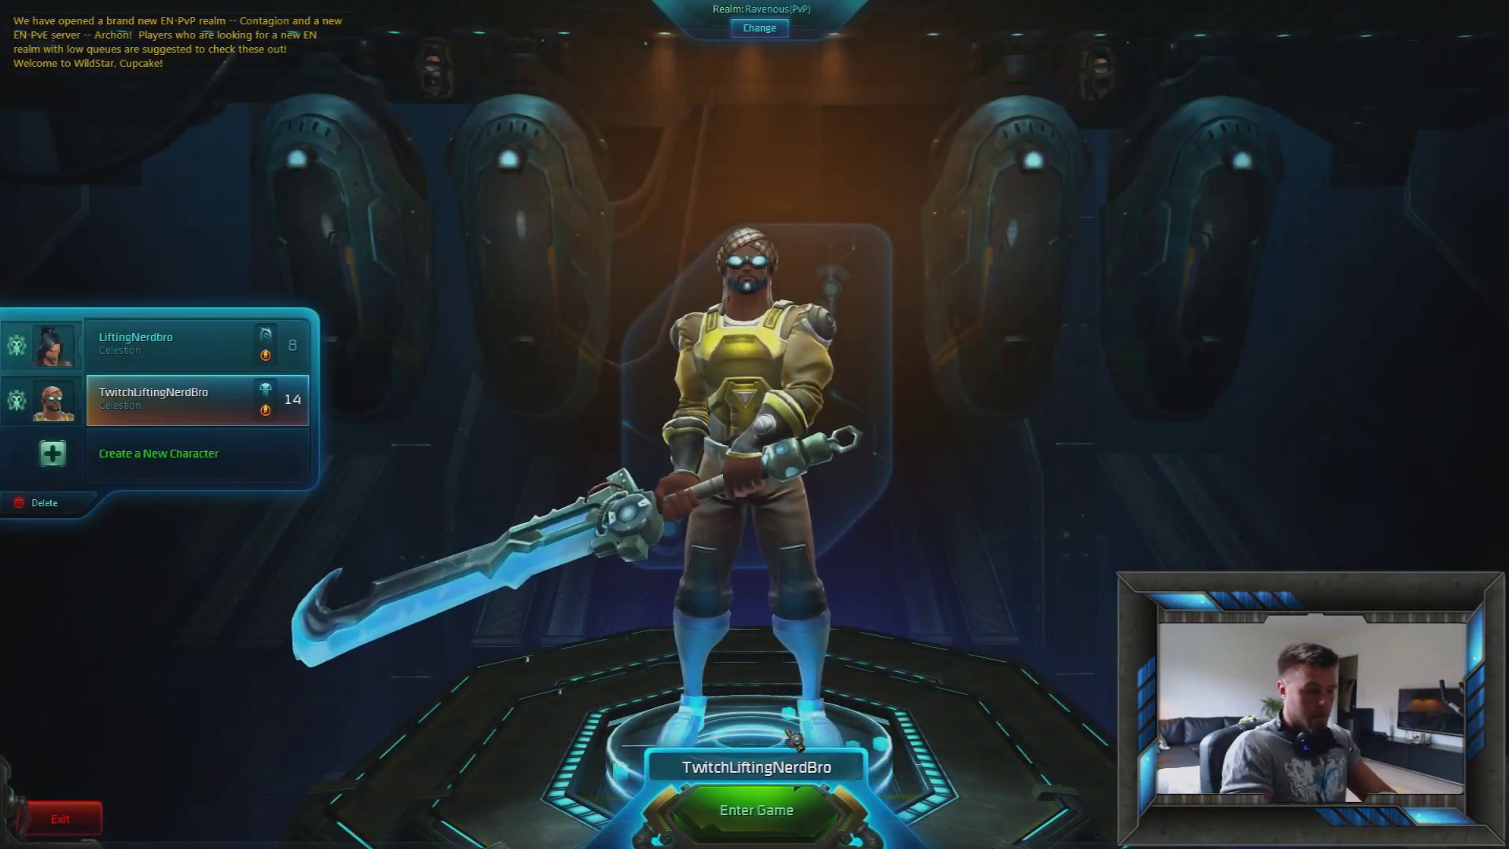
click(800, 792)
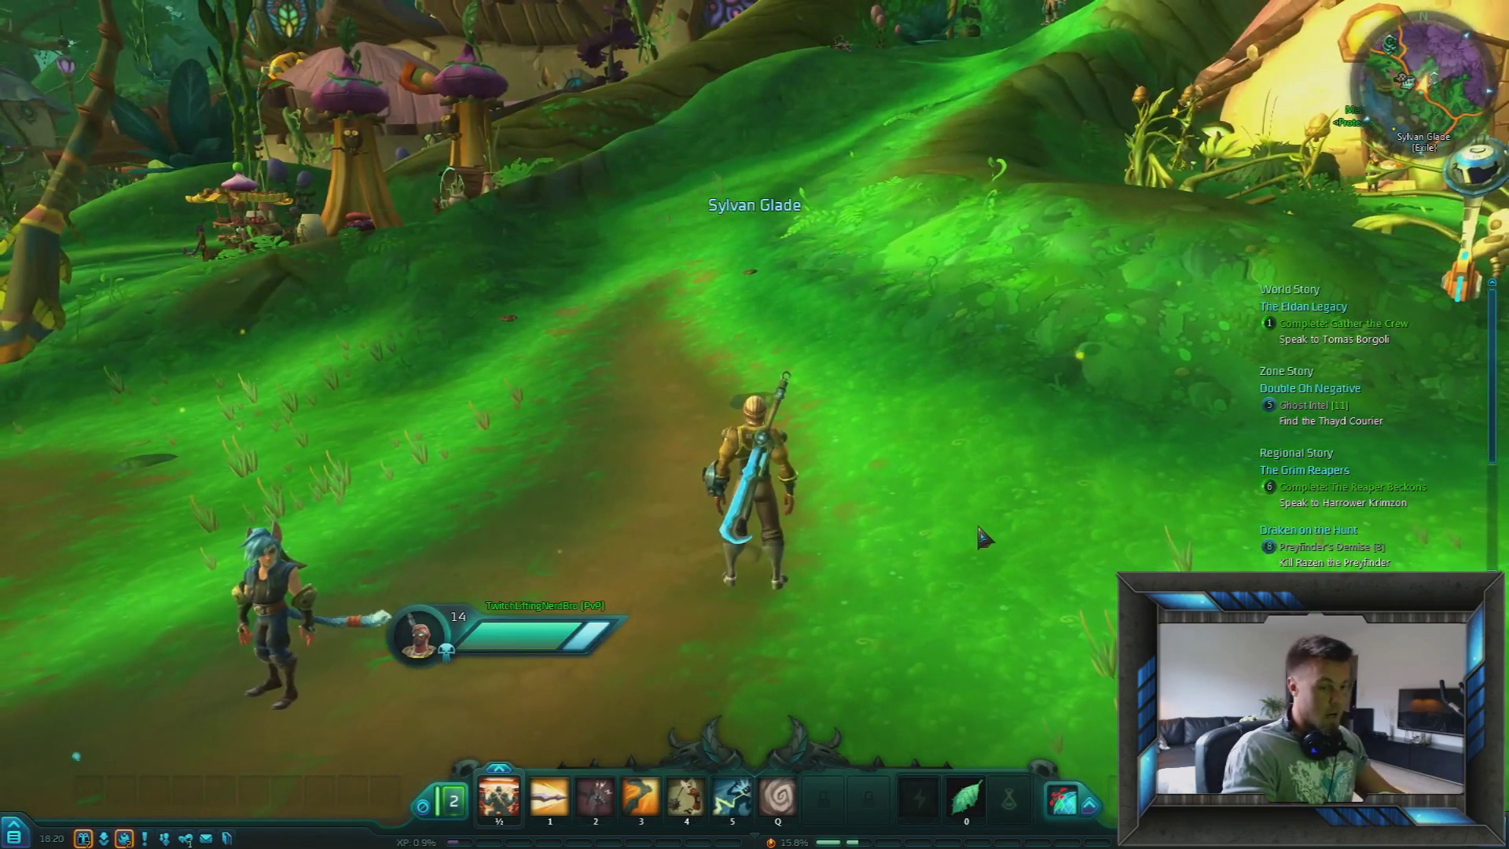
key(d)
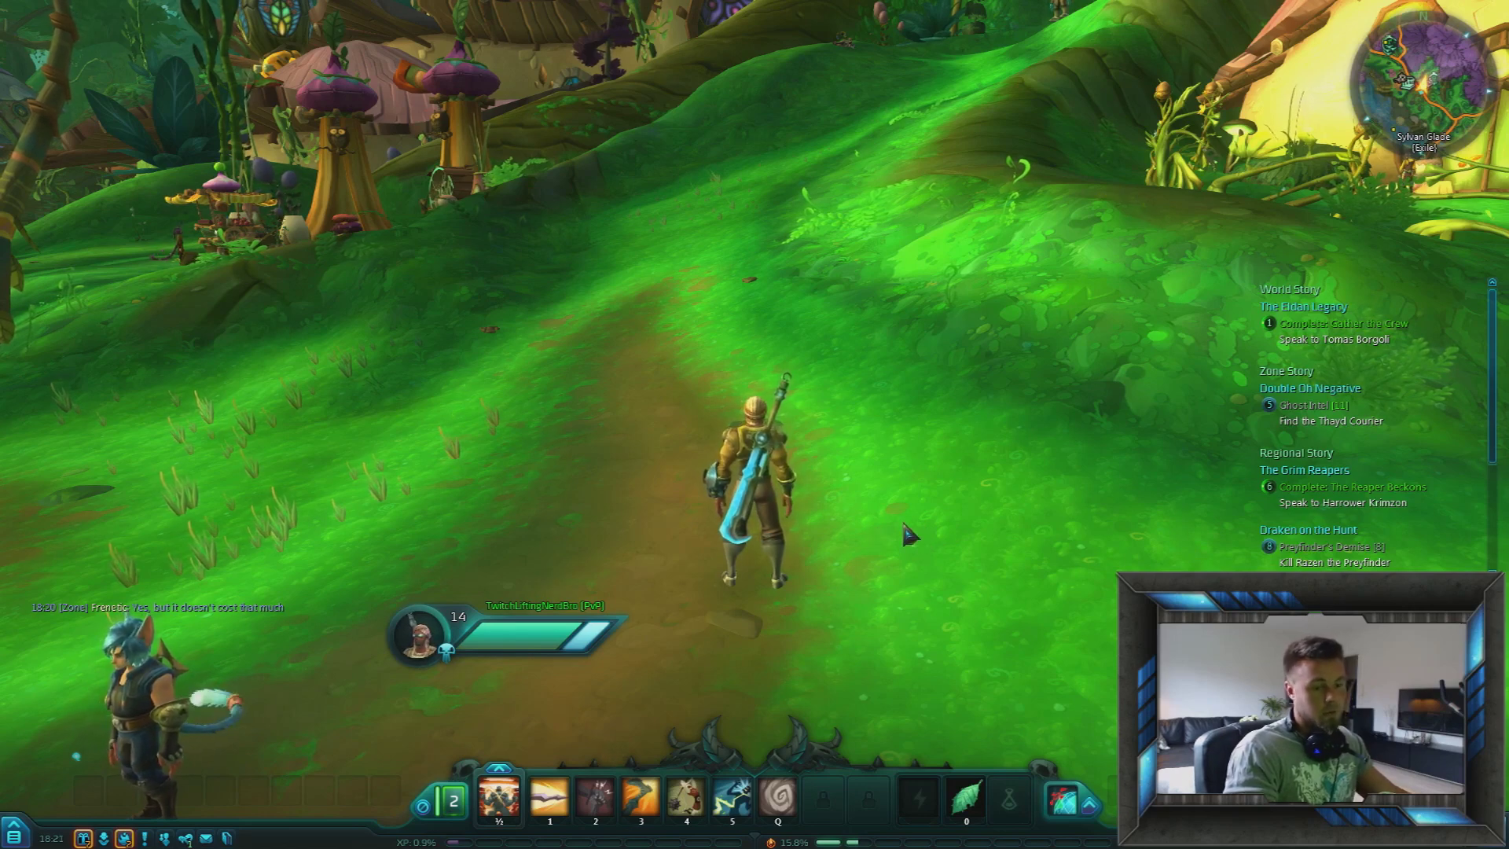
key(Escape)
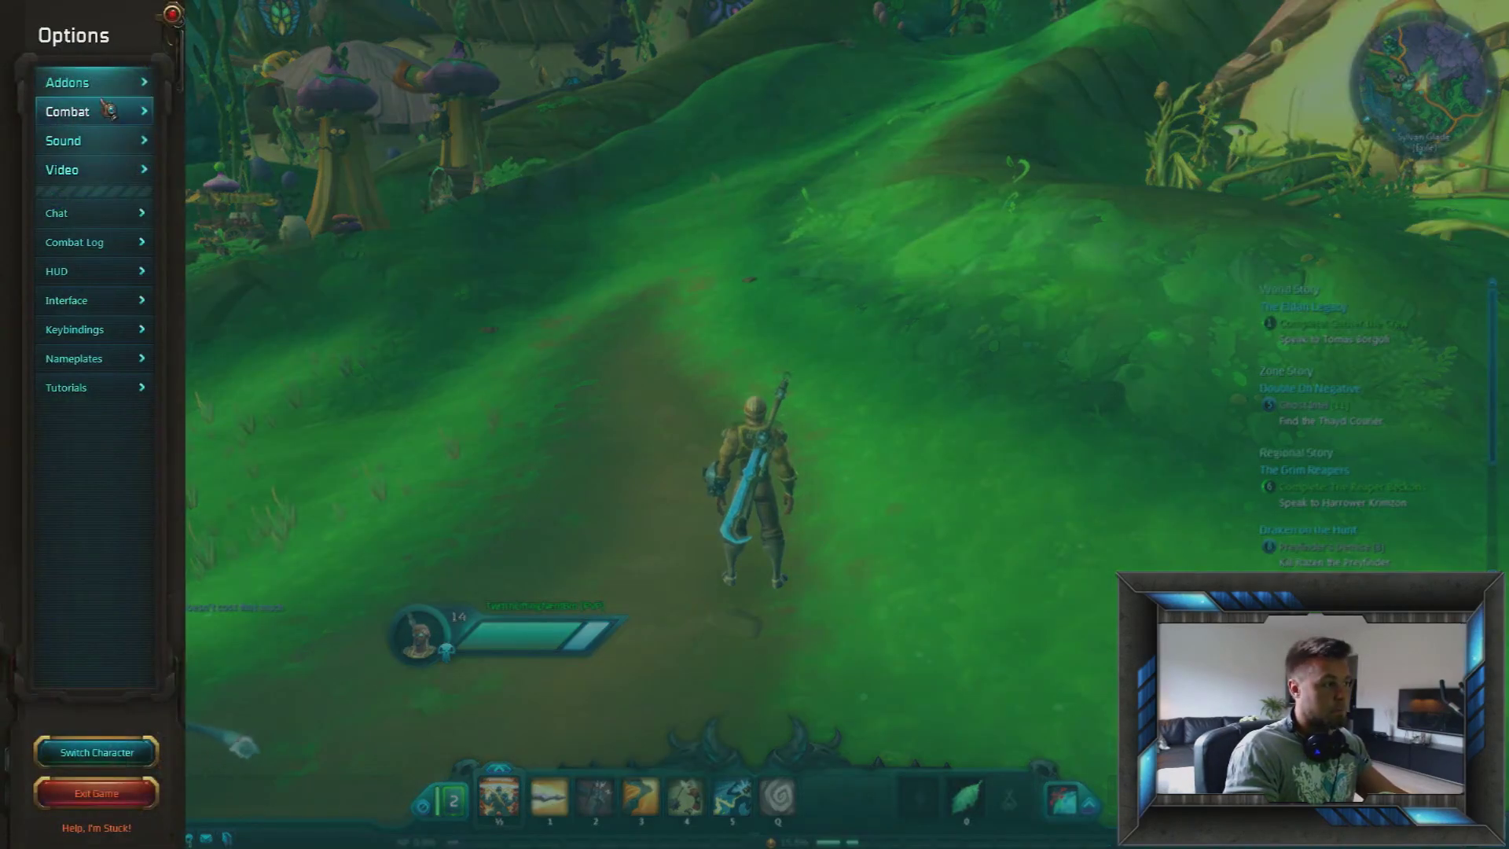
- In the Addons list sorted by Author, select GalaxyMeter, then close Options
click(101, 83)
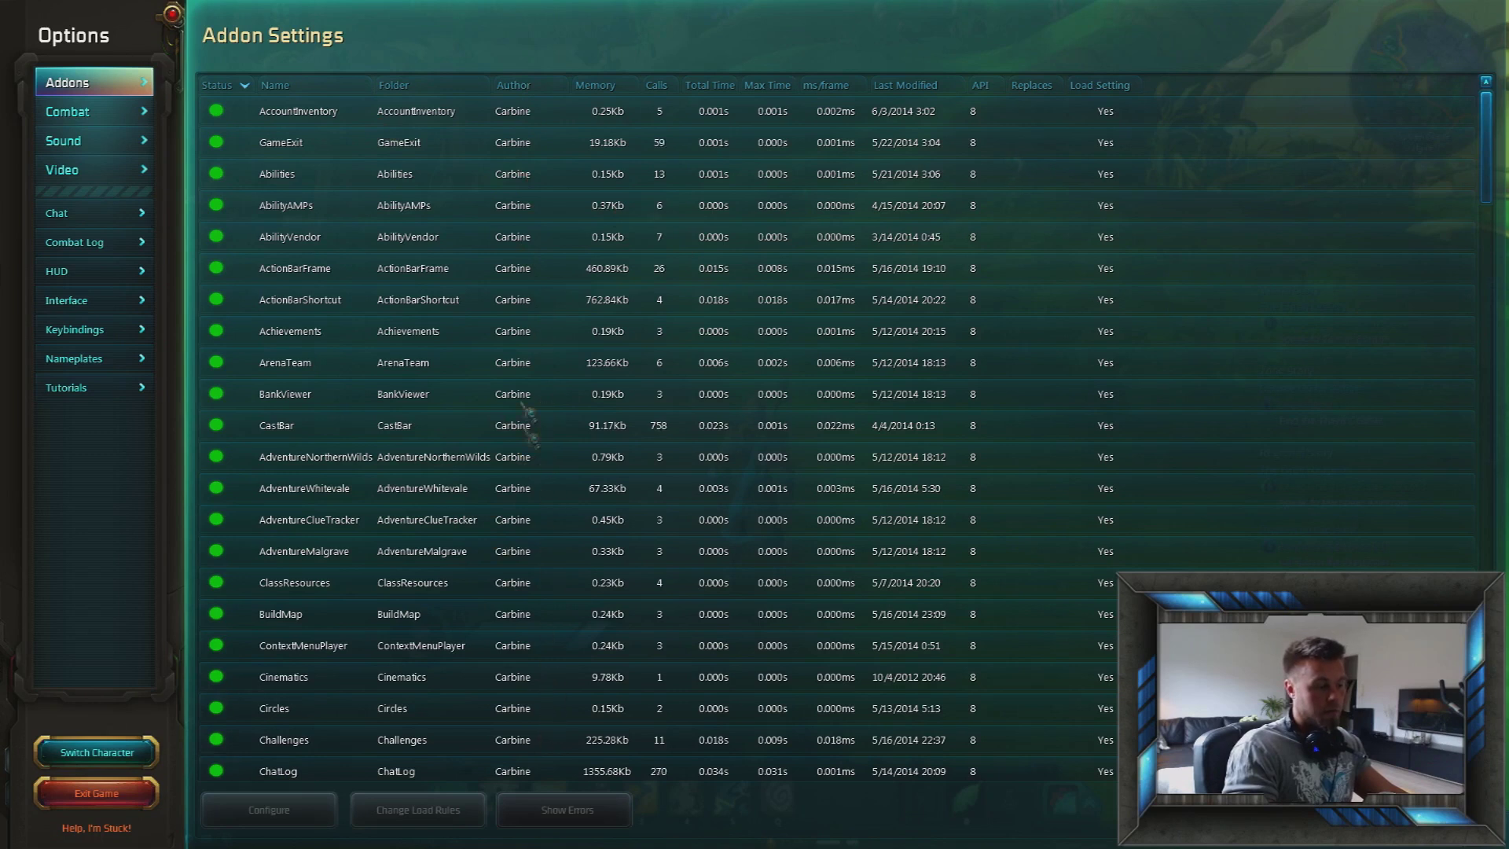
click(534, 85)
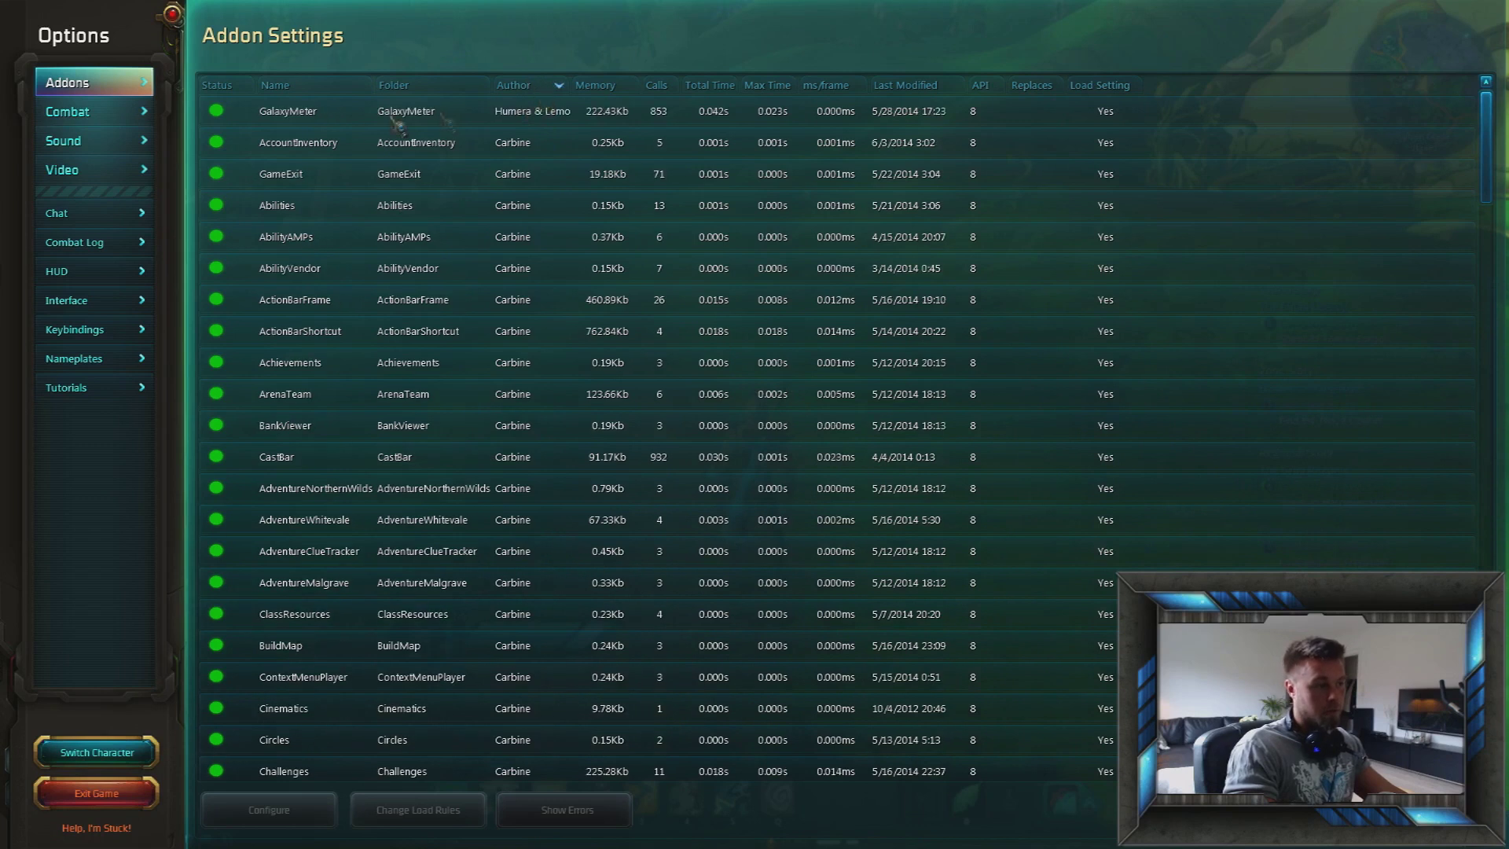
click(313, 120)
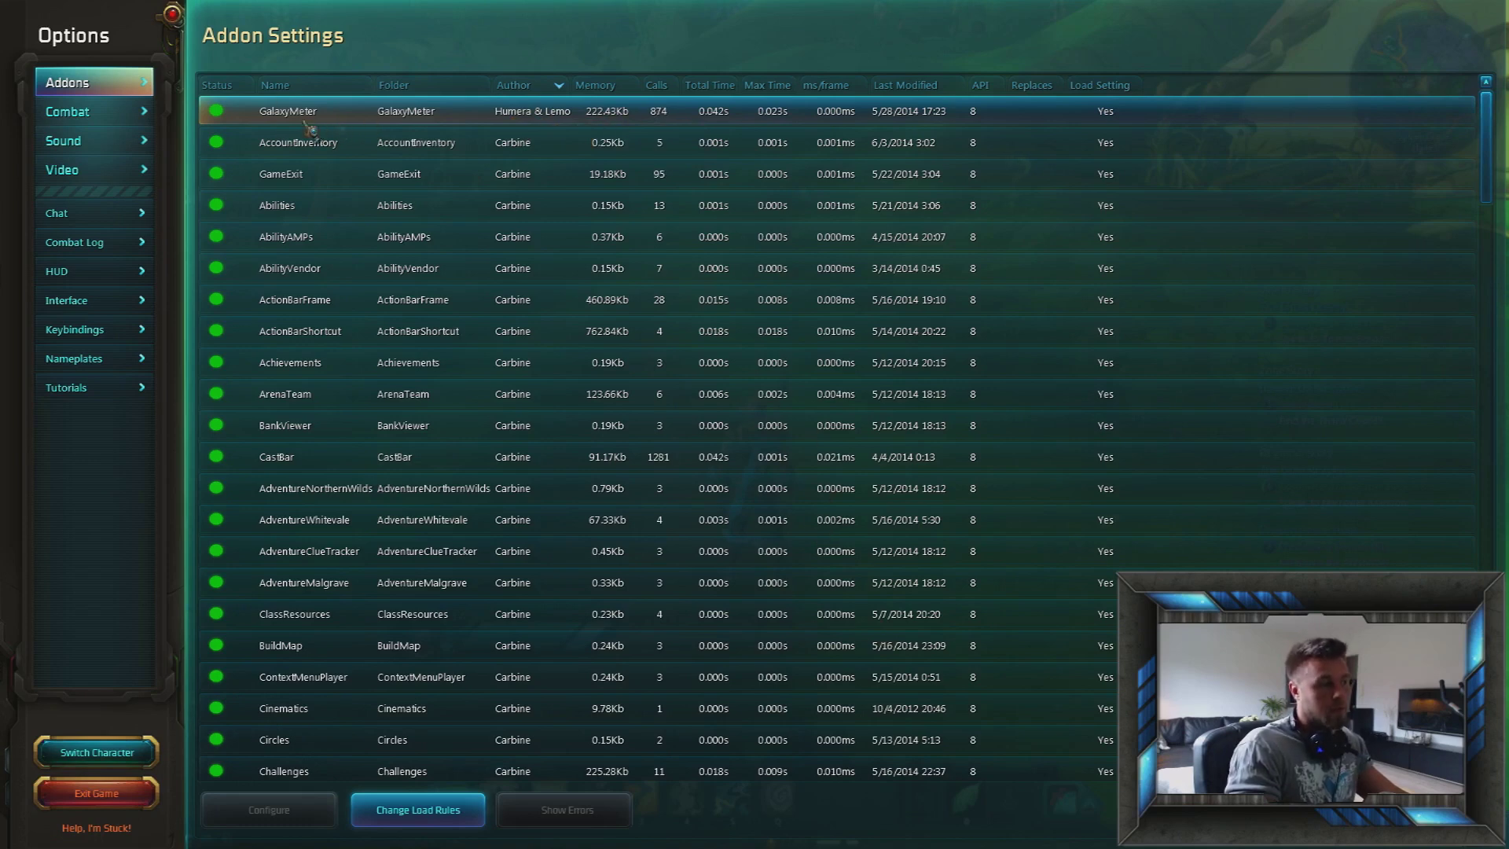
key(Escape)
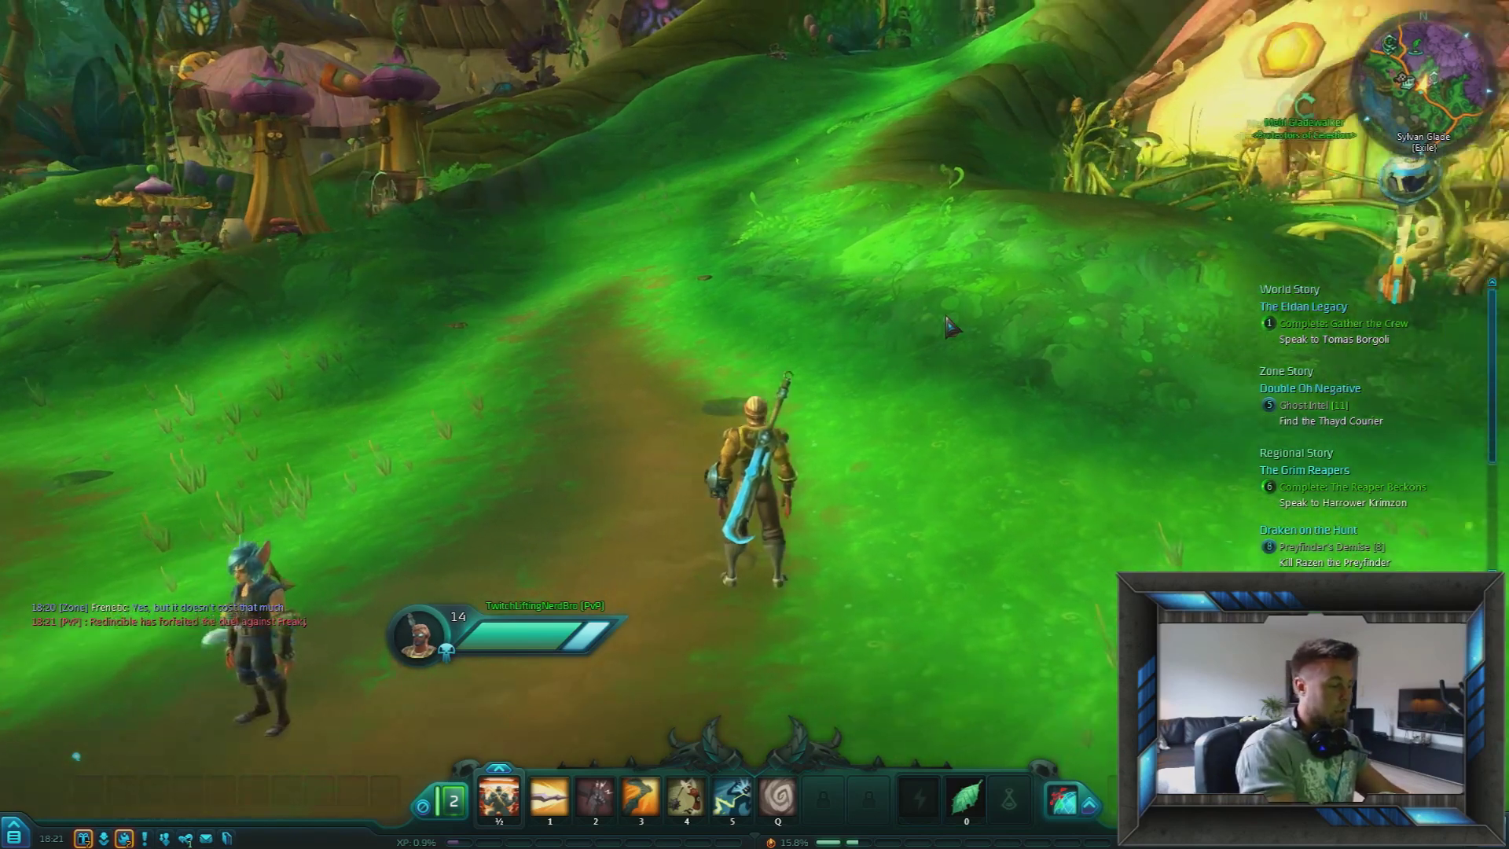
- Run /lkm in chat to open GalaxyMeter and drag its window to the top right
key(Return)
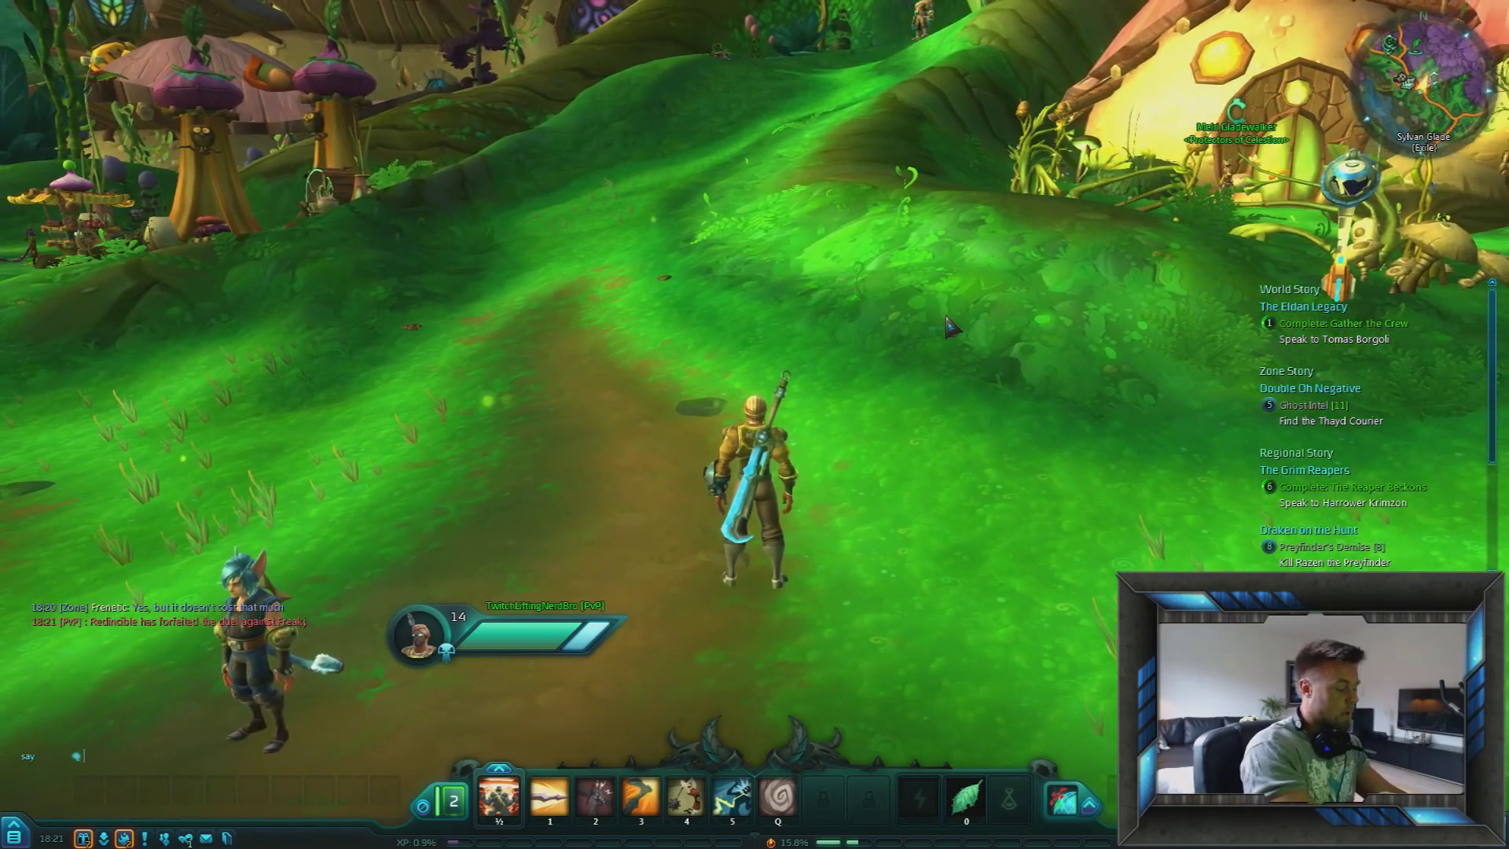
text(/lkm)
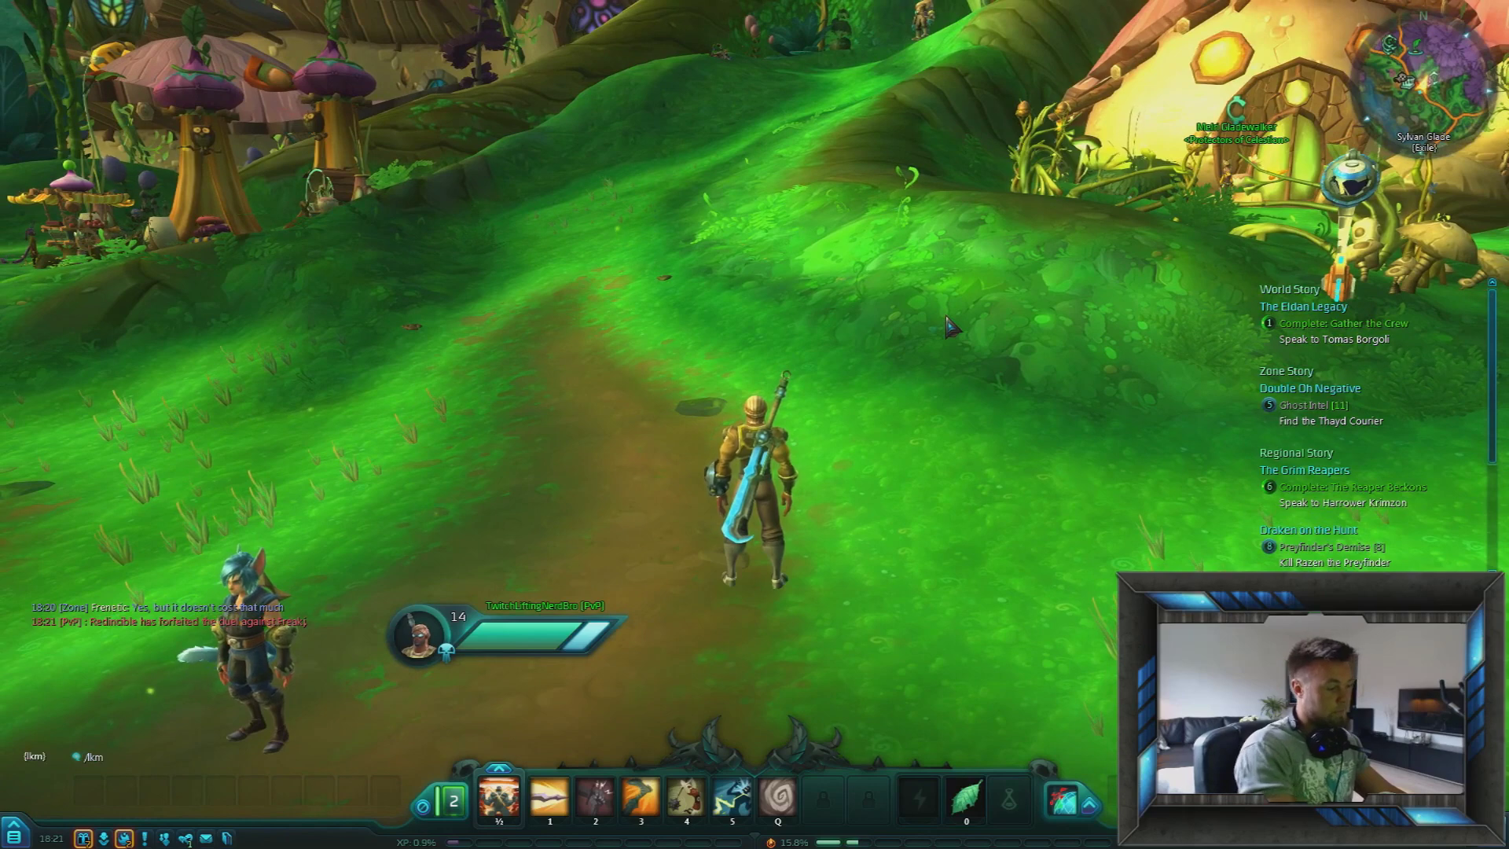
key(Return)
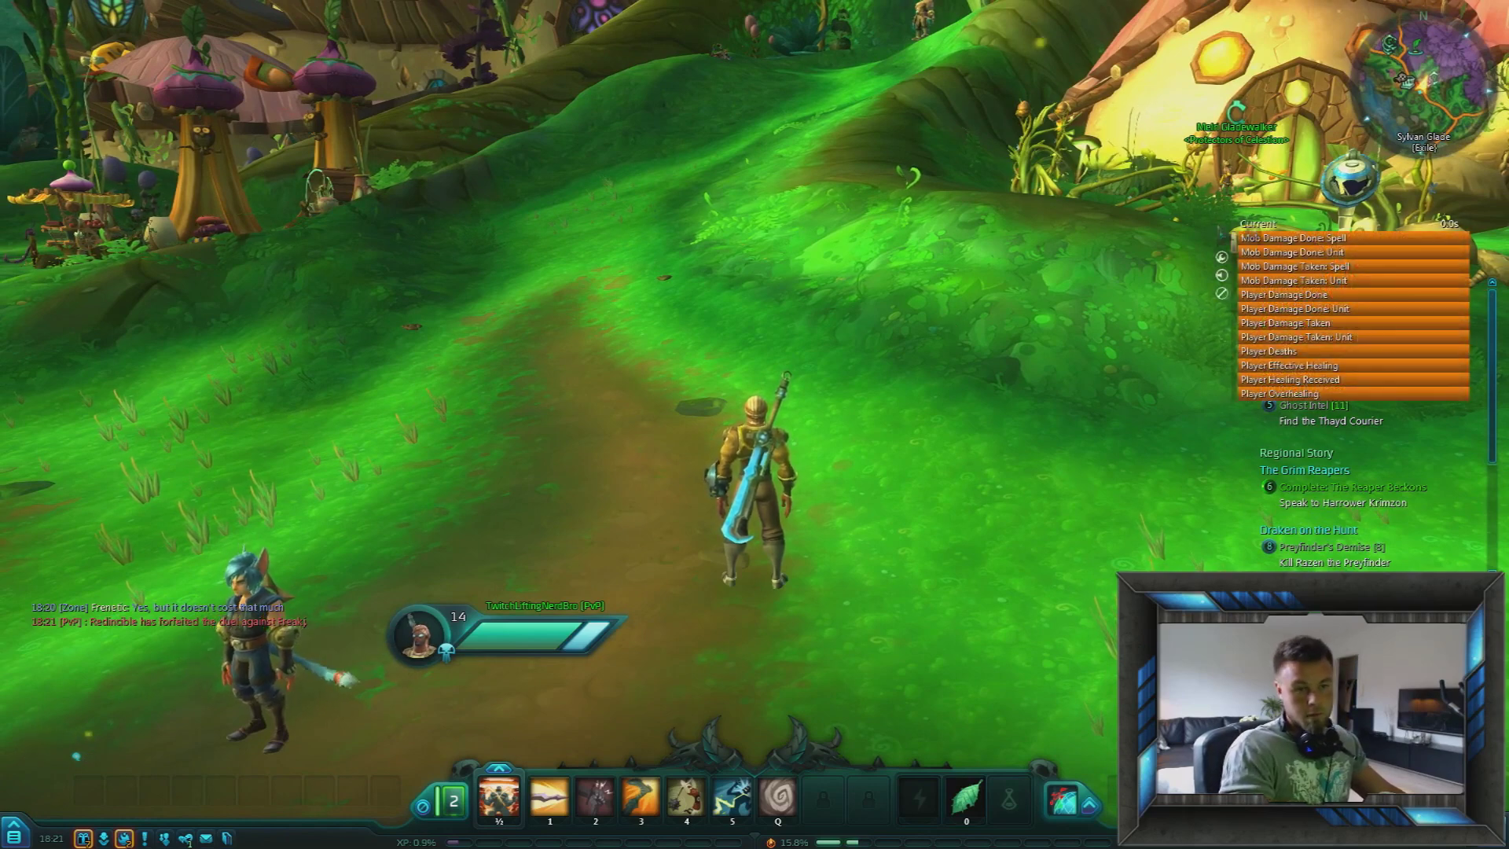
drag(1322, 230, 1081, 331)
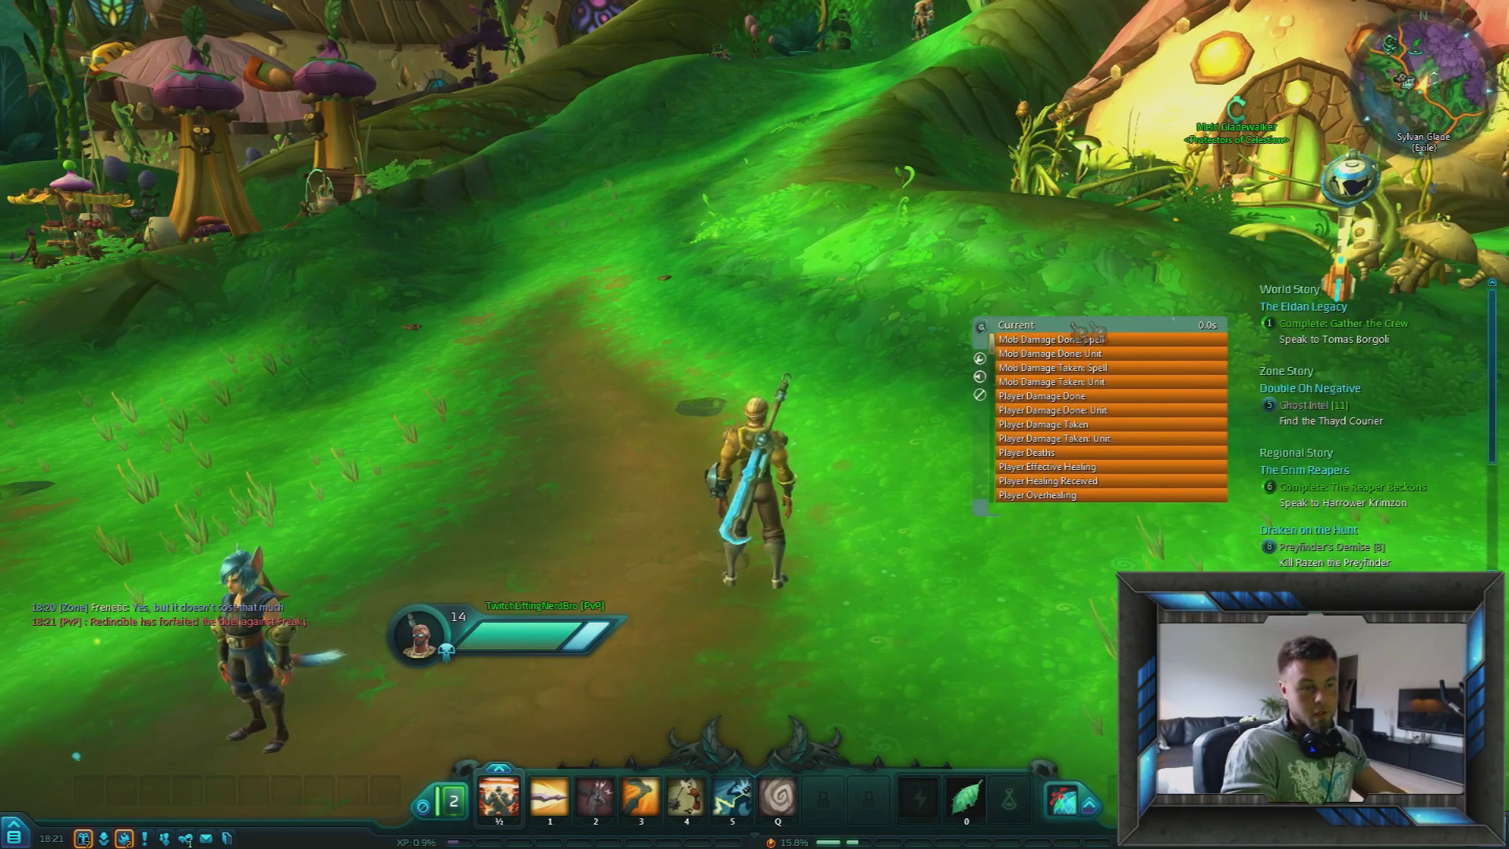
drag(1157, 340, 1405, 238)
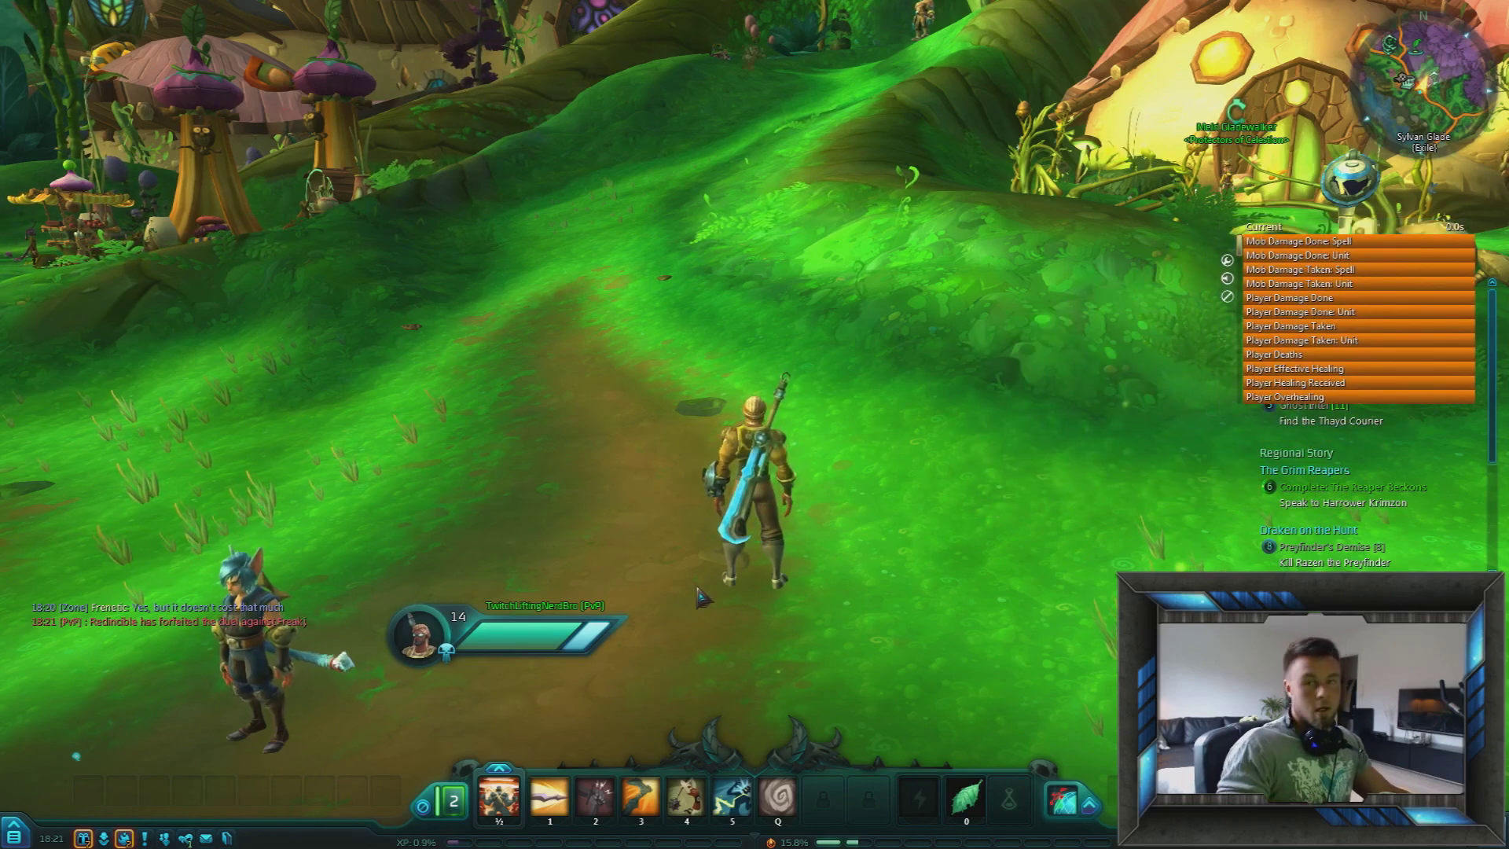
key(Return)
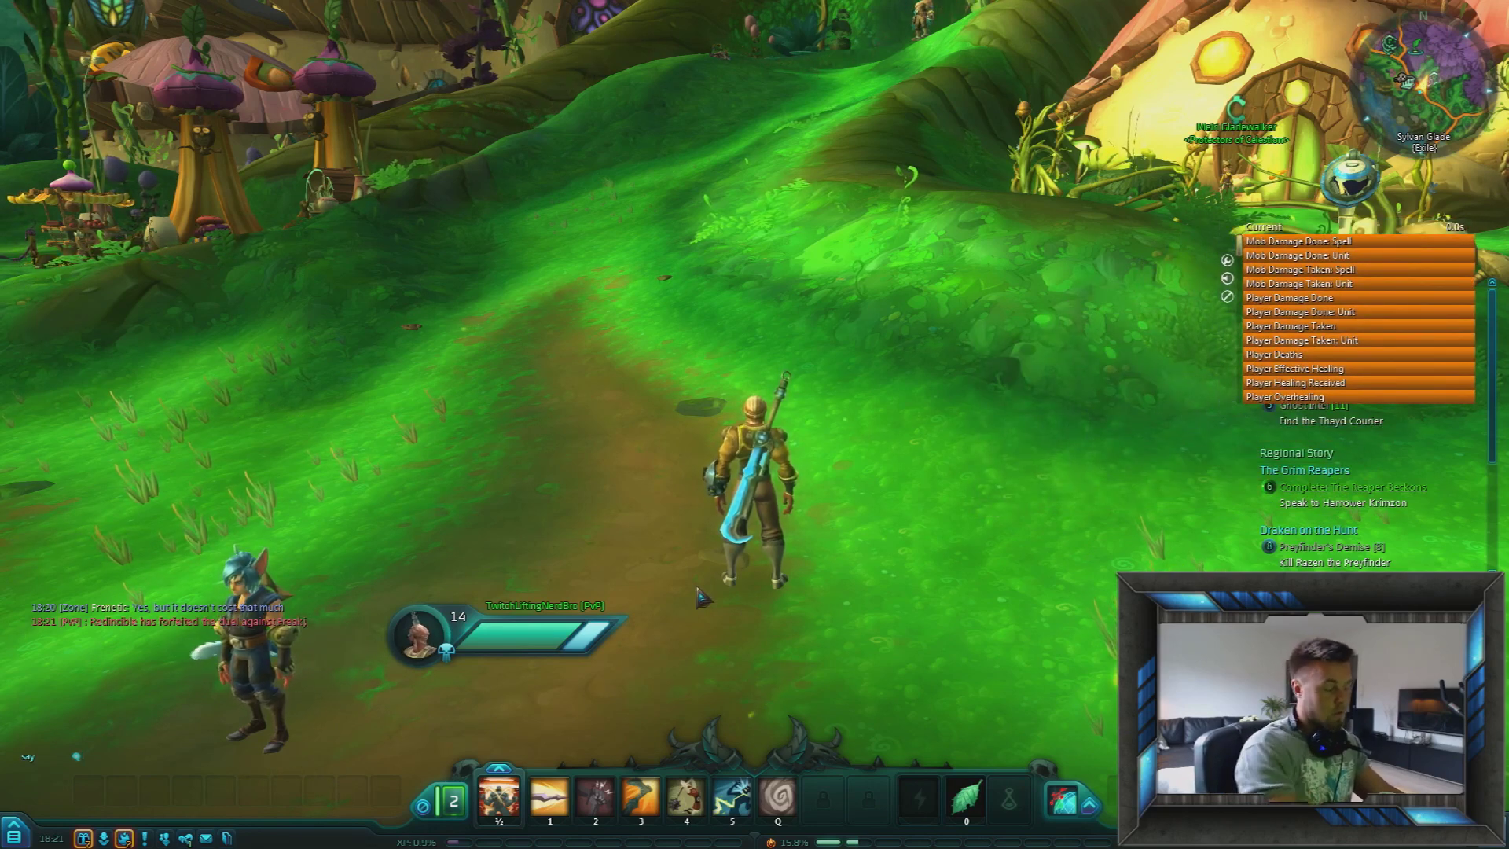